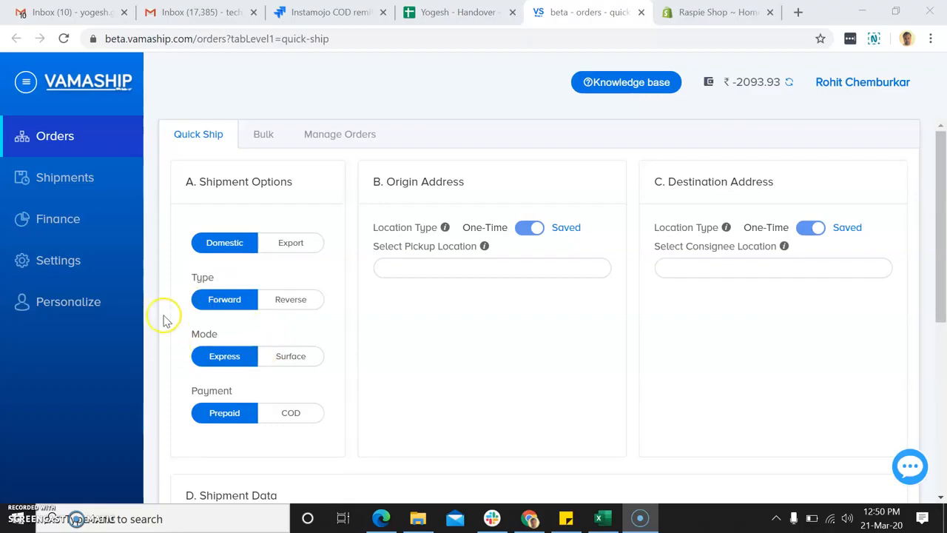
Open the Channels settings, which show no connected stores, and start integrating a Shopify store.
{"action": "scroll", "coordinate": [164, 319], "scroll_direction": "down", "scroll_amount": 2}
{"action": "scroll", "coordinate": [165, 321], "scroll_direction": "up", "scroll_amount": 2}
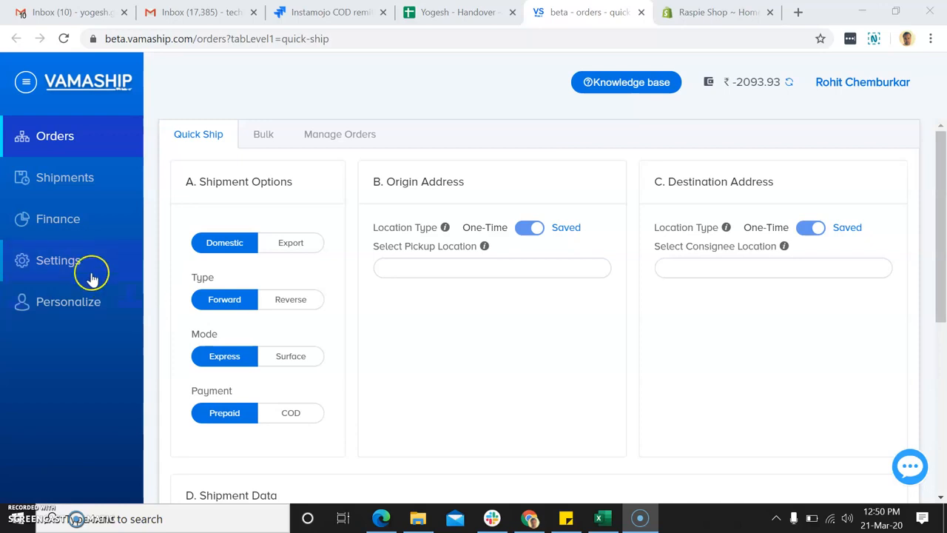
{"action": "left_click", "coordinate": [70, 265]}
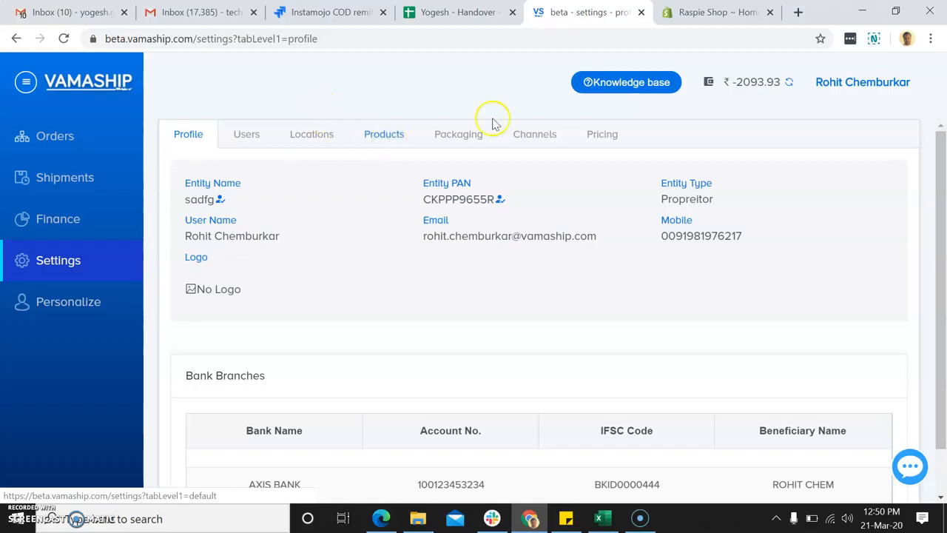
{"action": "left_click", "coordinate": [536, 138]}
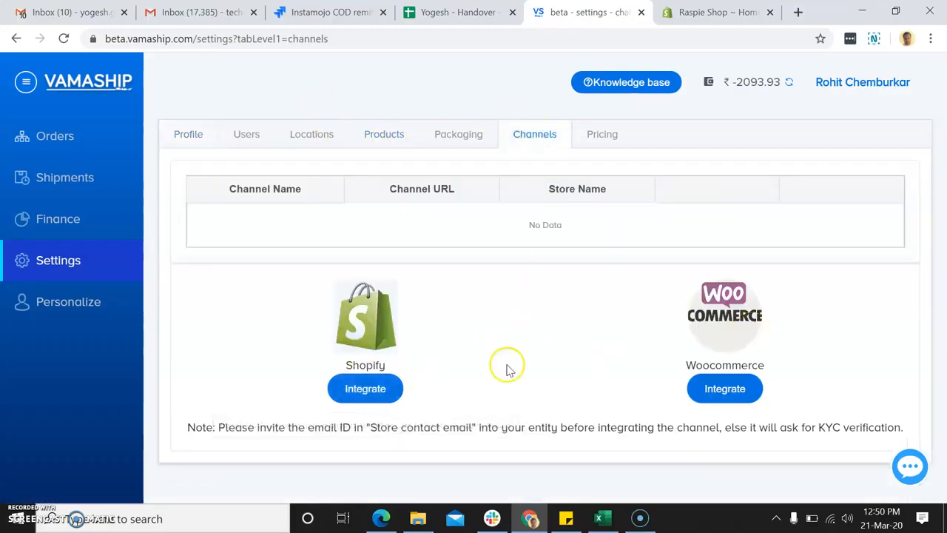
{"action": "left_click", "coordinate": [366, 394]}
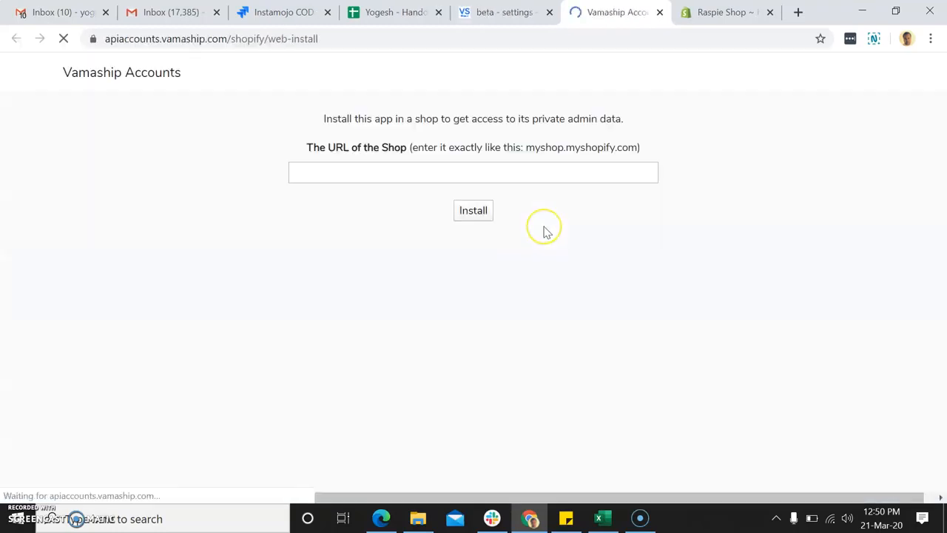
Enter the shop URL as raspie-shop.myshopify.com, without https prefix or trailing slash.
{"action": "left_click", "coordinate": [467, 175]}
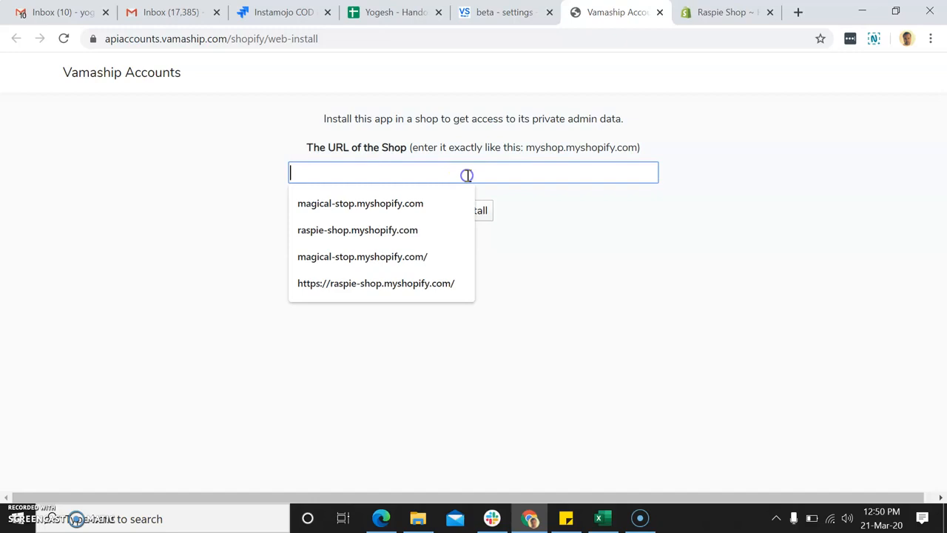
{"action": "key", "text": "Down"}
{"action": "key", "text": "Down"}
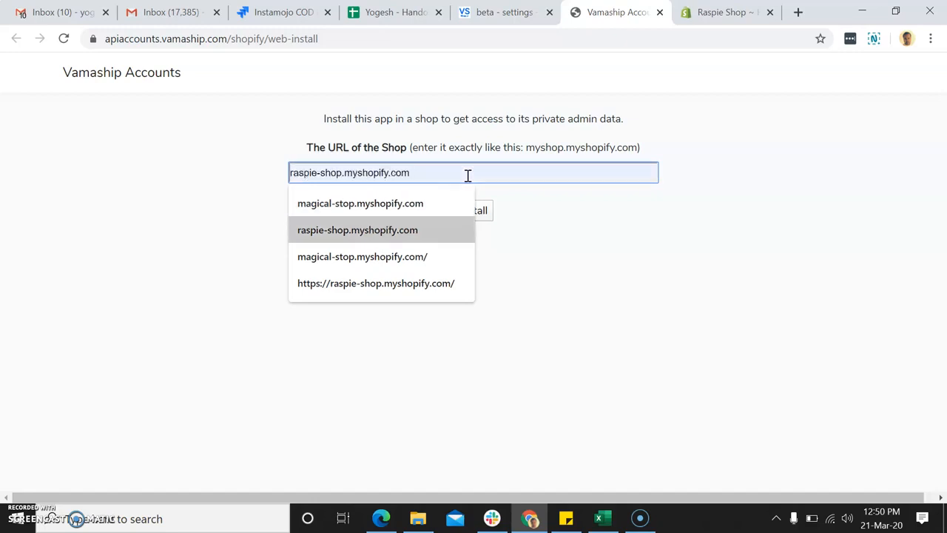
{"action": "key", "text": "Return"}
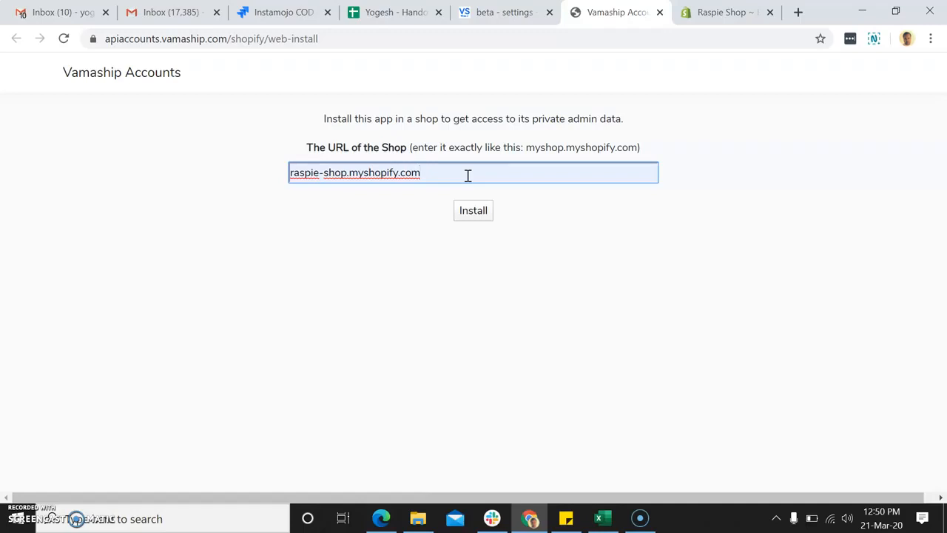
{"action": "type", "text": "/"}
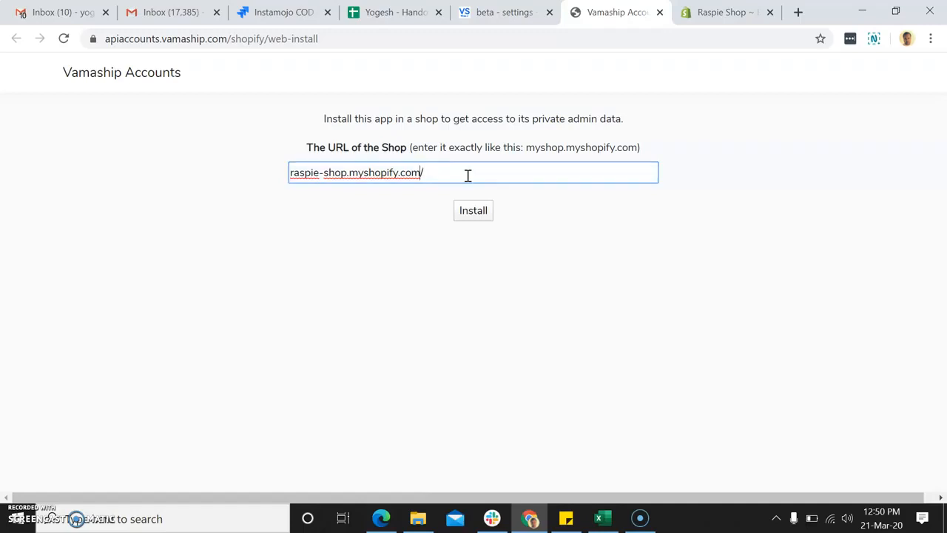
{"action": "key", "text": "Home"}
{"action": "type", "text": "ht"}
{"action": "type", "text": "tps:"}
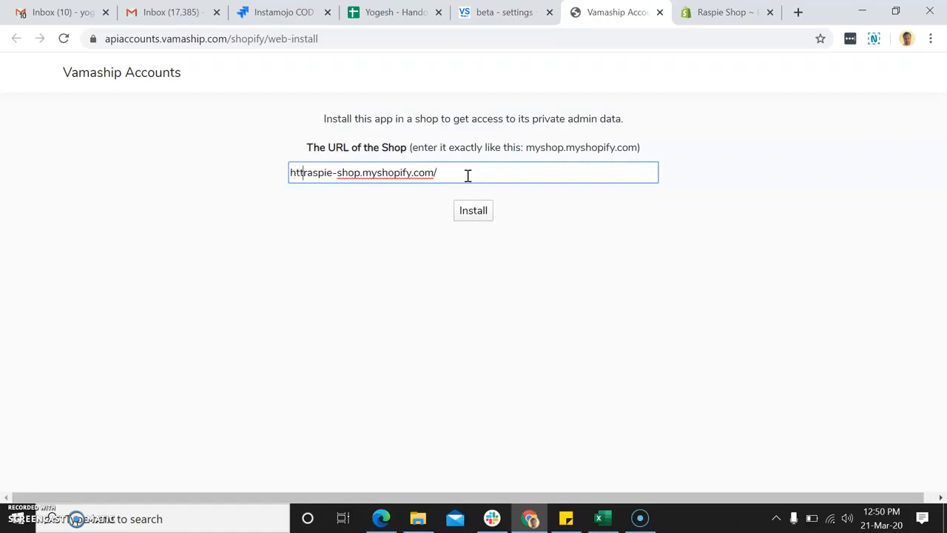
{"action": "type", "text": "//"}
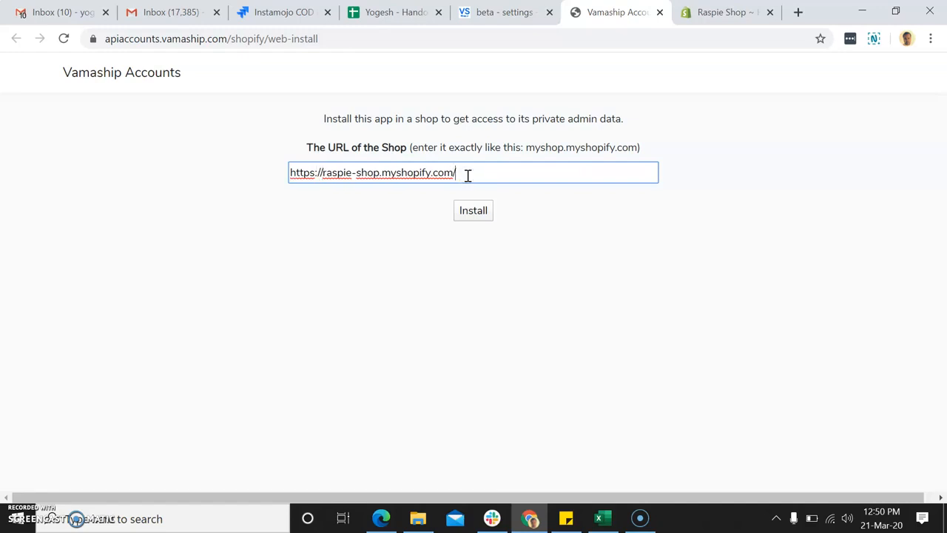
{"action": "key", "text": "BackSpace"}
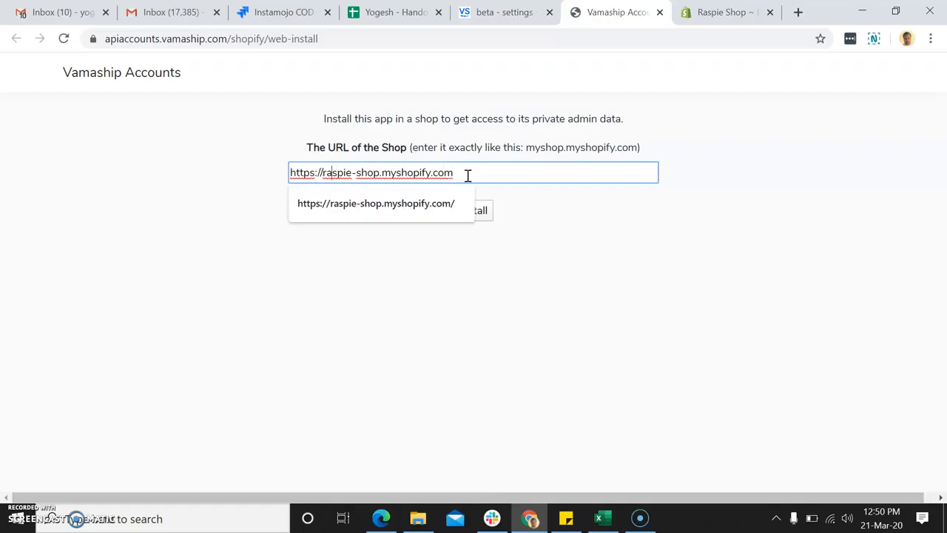
{"action": "key", "text": "BackSpace"}
{"action": "key", "text": "BackSpace"}
{"action": "key", "text": "BackSpace"}
{"action": "key", "text": "BackSpace"}
{"action": "key", "text": "BackSpace"}
{"action": "key", "text": "BackSpace"}
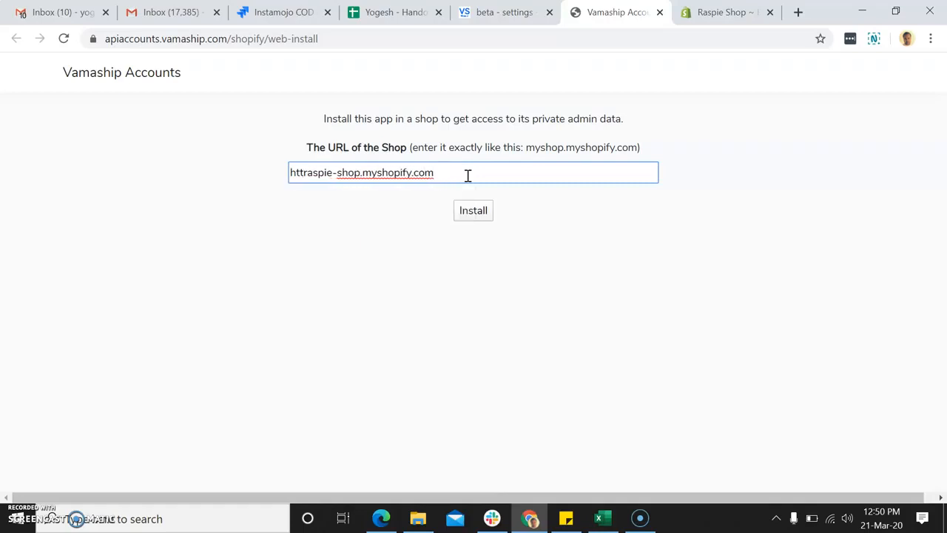
{"action": "key", "text": "BackSpace"}
{"action": "key", "text": "BackSpace"}
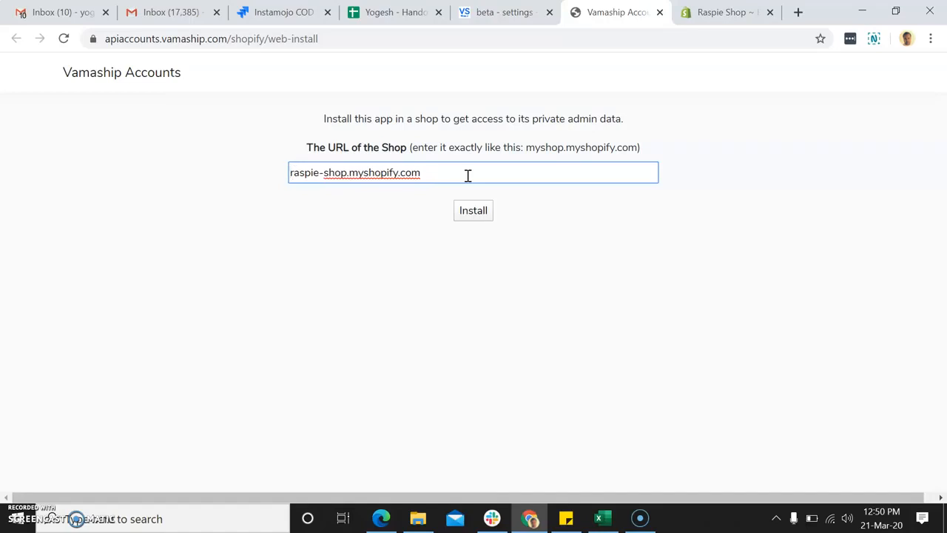
Submit raspie-shop.myshopify.com and approve installing the Vamaship app on the Shopify store.
{"action": "left_click", "coordinate": [475, 210]}
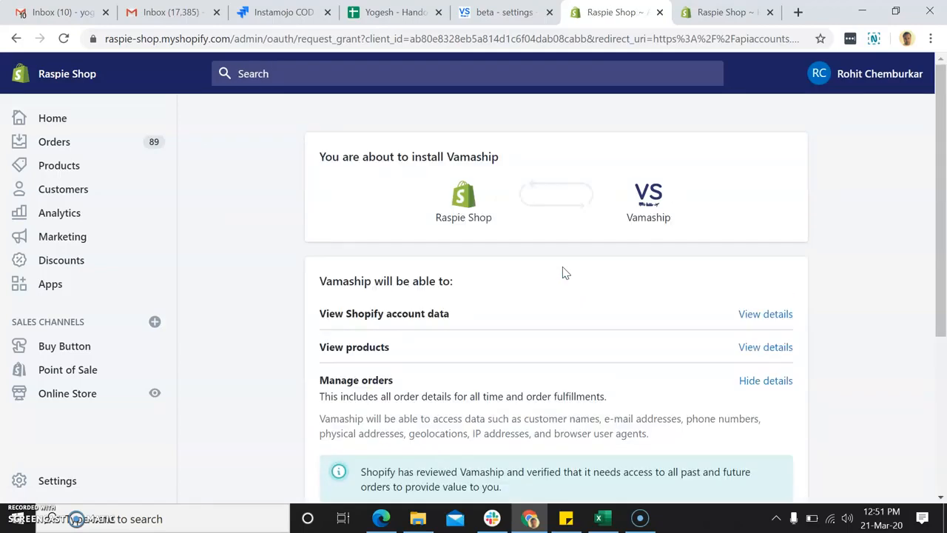
{"action": "scroll", "coordinate": [562, 272], "scroll_direction": "down", "scroll_amount": 4}
{"action": "left_click", "coordinate": [764, 392]}
{"action": "scroll", "coordinate": [574, 391], "scroll_direction": "down", "scroll_amount": 3}
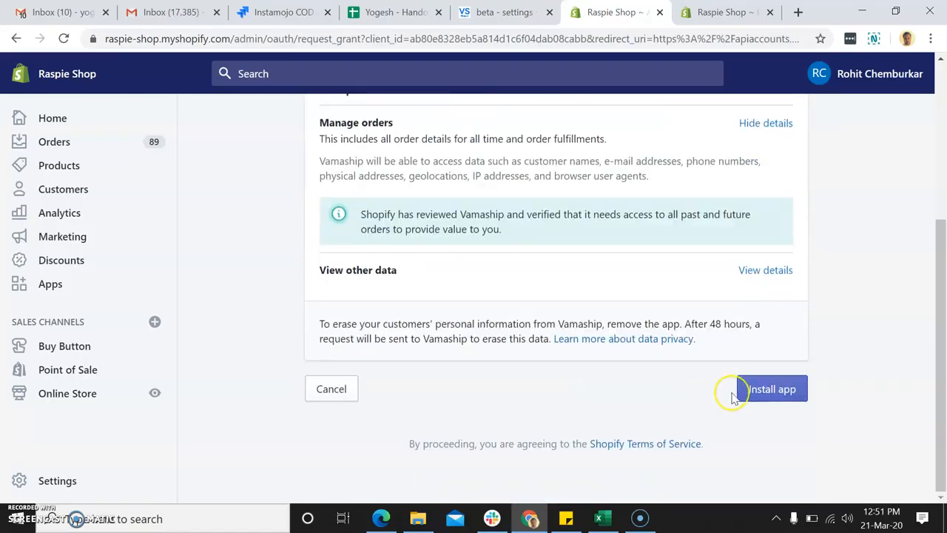
{"action": "left_click", "coordinate": [769, 391]}
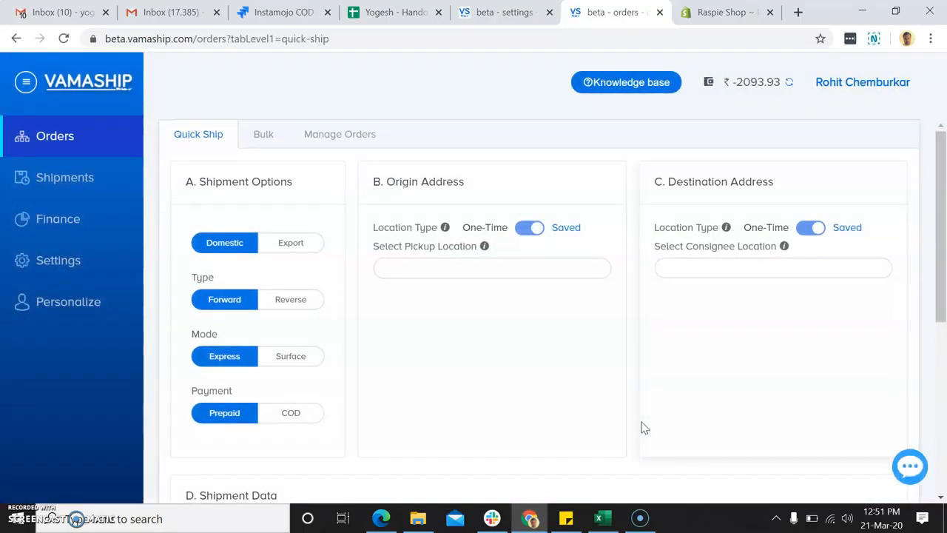
Open Vamaship profile settings, then check the Shopify store's account email under Settings > General.
{"action": "left_click", "coordinate": [75, 267]}
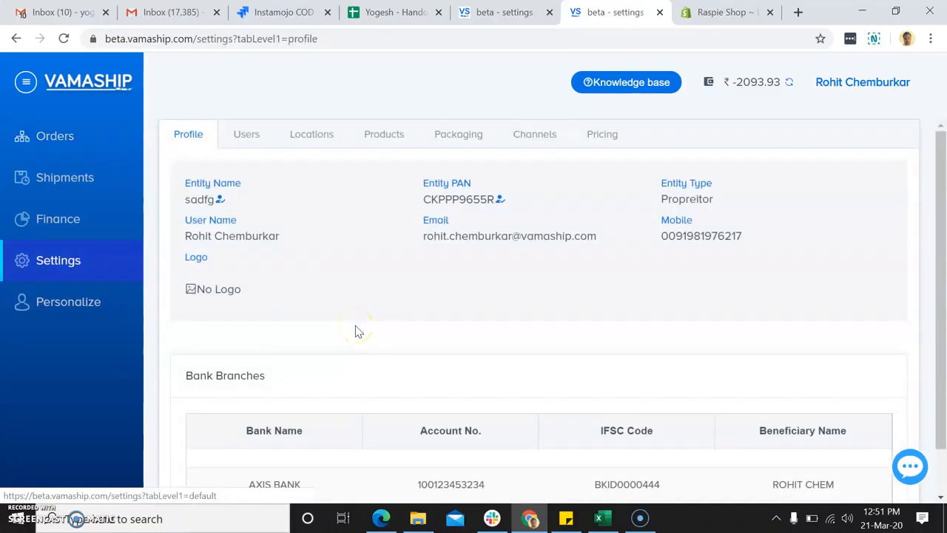
{"action": "left_click", "coordinate": [722, 12]}
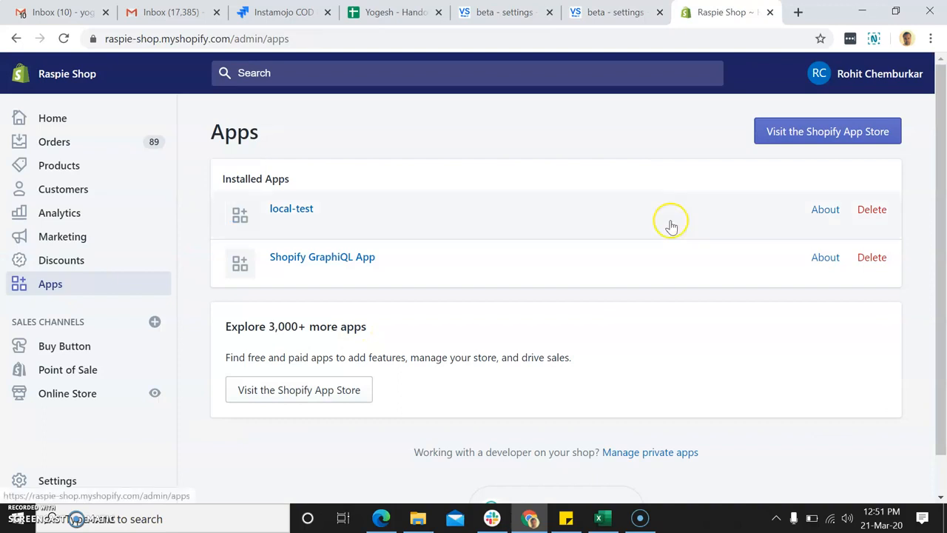
{"action": "scroll", "coordinate": [59, 477], "scroll_direction": "down", "scroll_amount": 1}
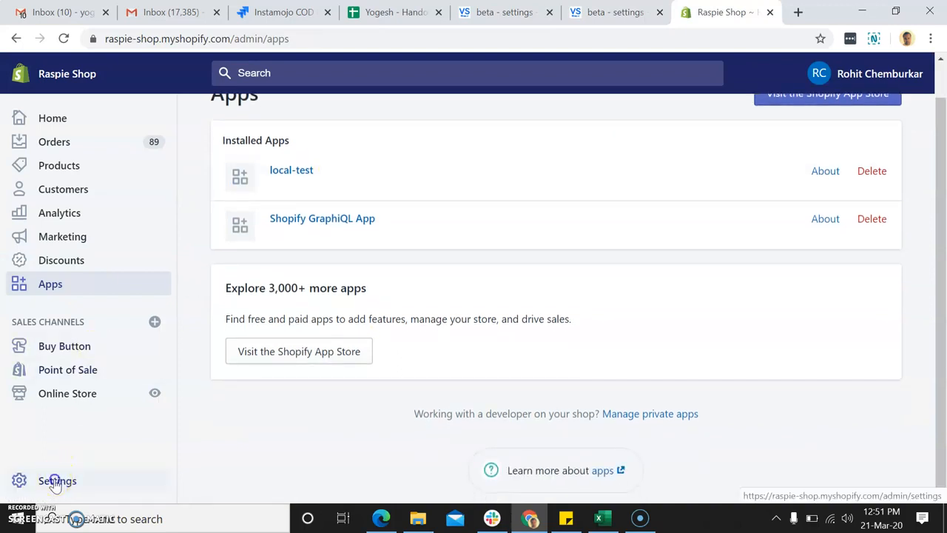
{"action": "left_click", "coordinate": [56, 483]}
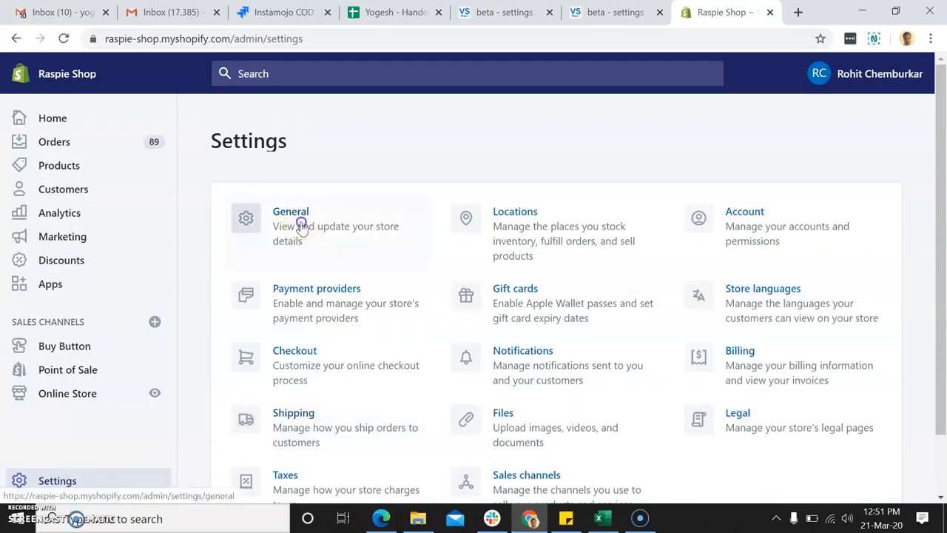
{"action": "left_click", "coordinate": [298, 223]}
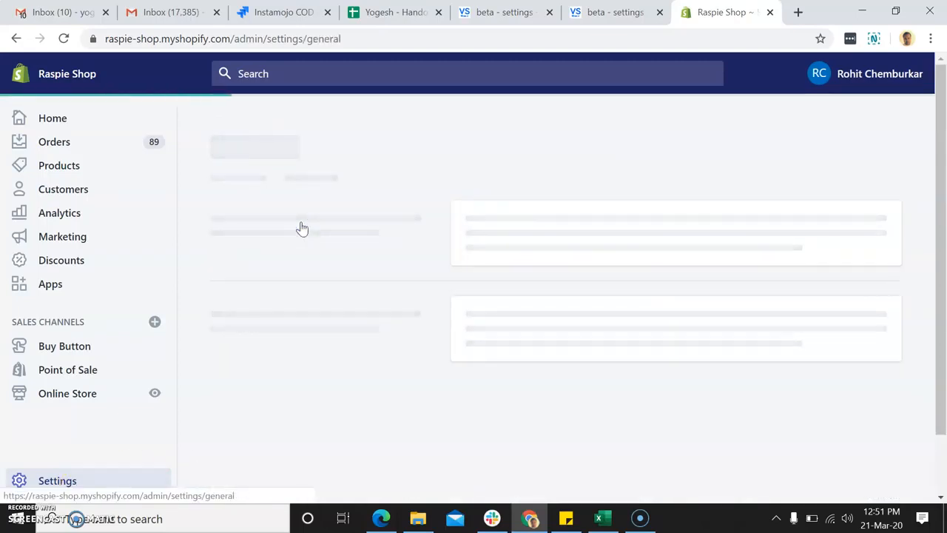
{"action": "scroll", "coordinate": [507, 366], "scroll_direction": "down", "scroll_amount": 1}
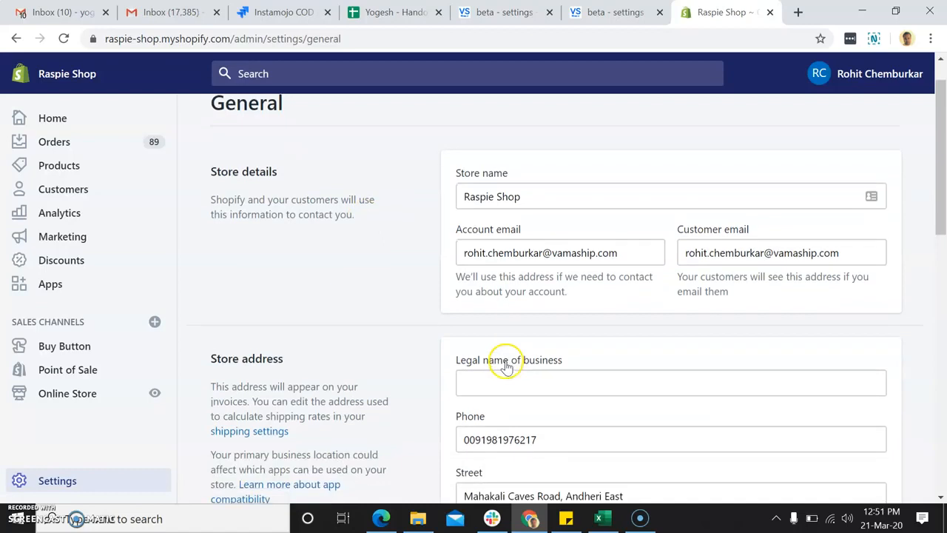
{"action": "triple_click", "coordinate": [512, 255]}
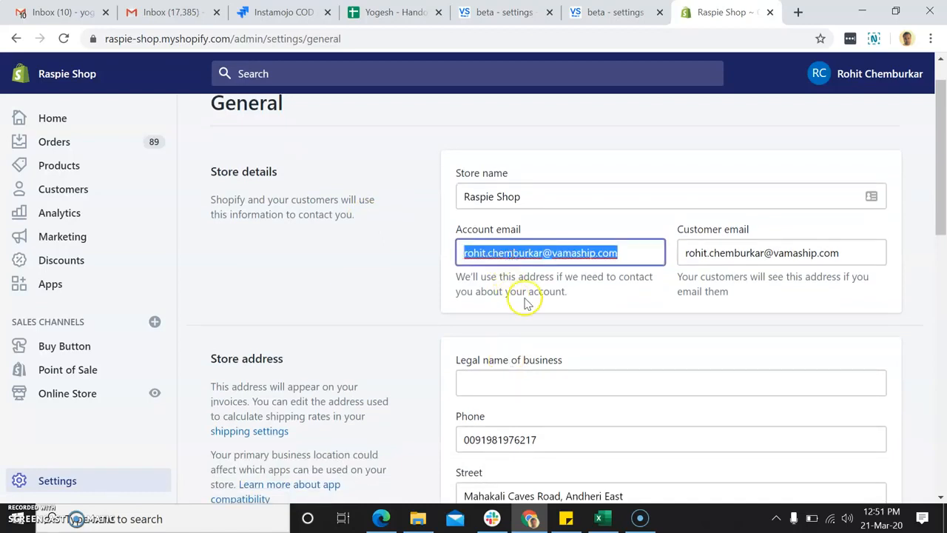
{"action": "key", "text": "ctrl+shift+Tab"}
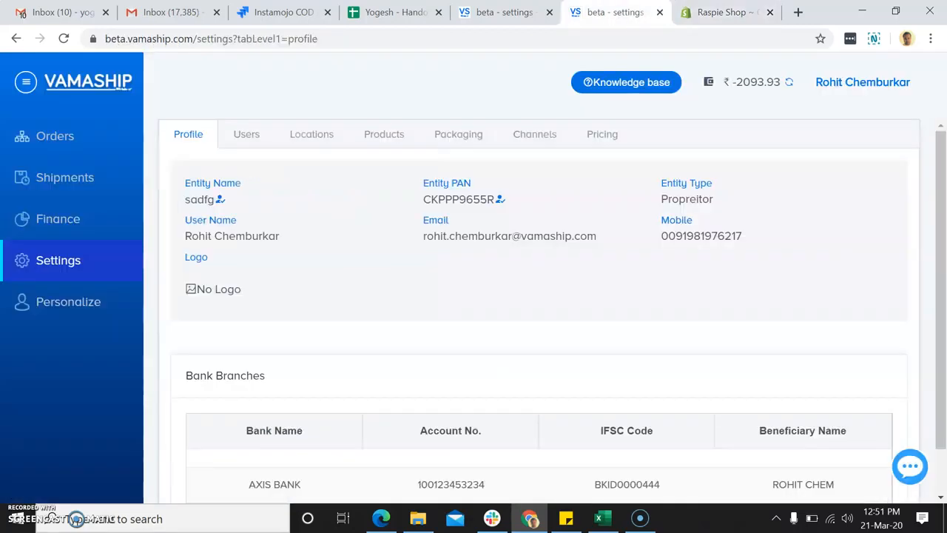
{"action": "triple_click", "coordinate": [474, 239]}
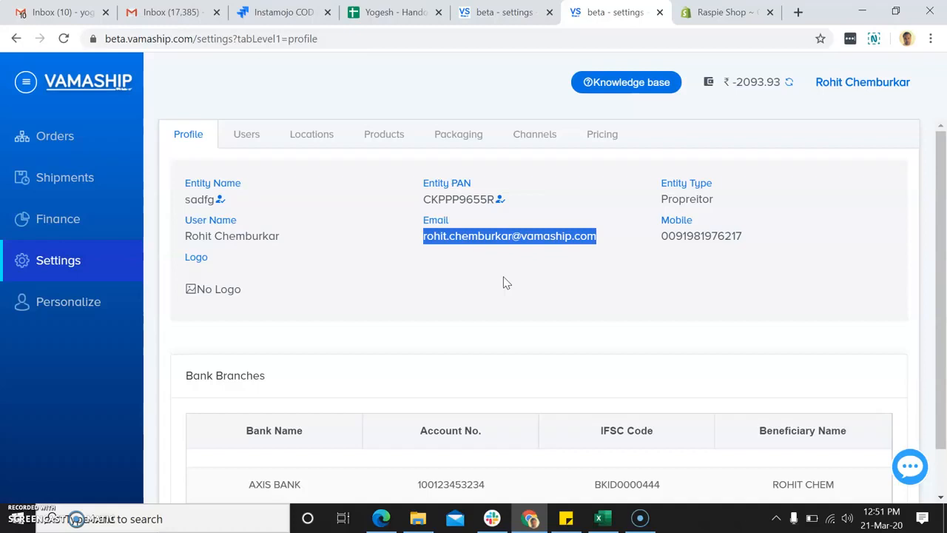
{"action": "left_click", "coordinate": [518, 302]}
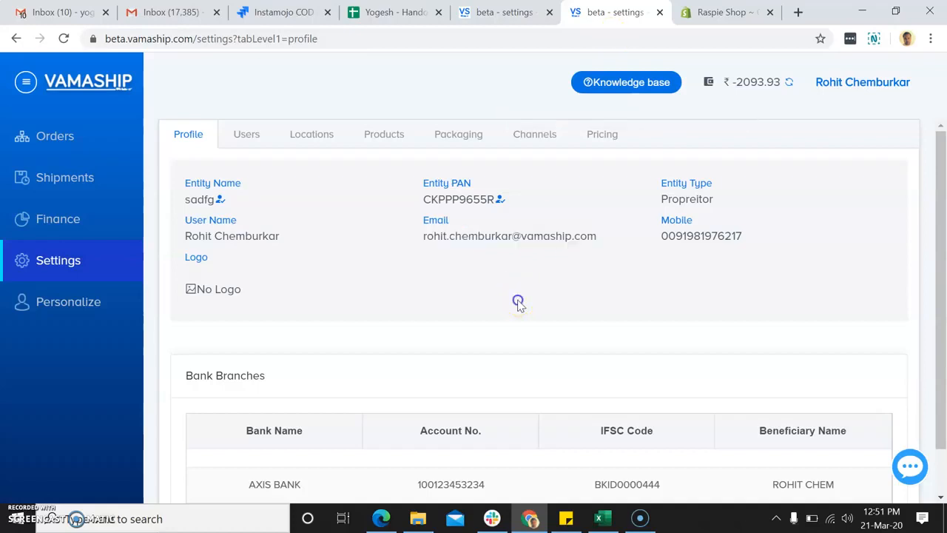
{"action": "triple_click", "coordinate": [491, 240]}
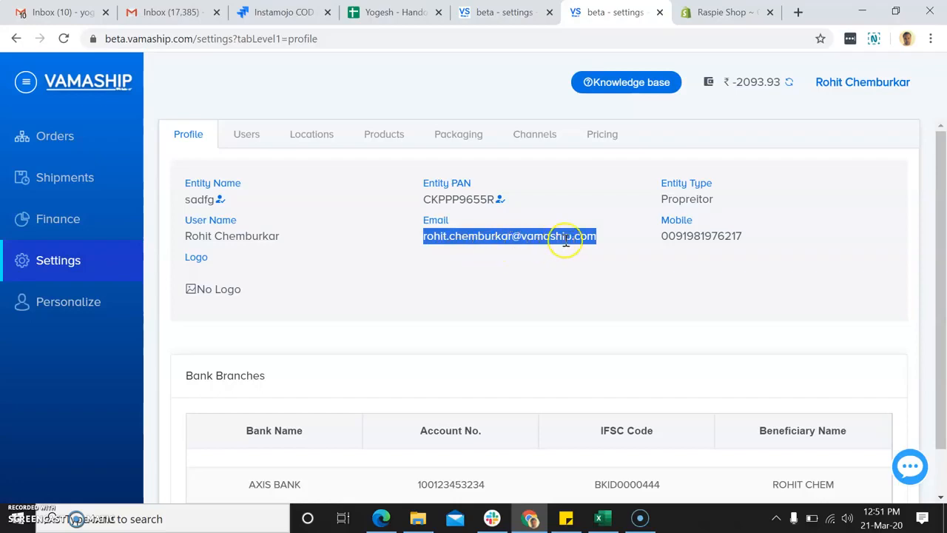
{"action": "left_click", "coordinate": [725, 12]}
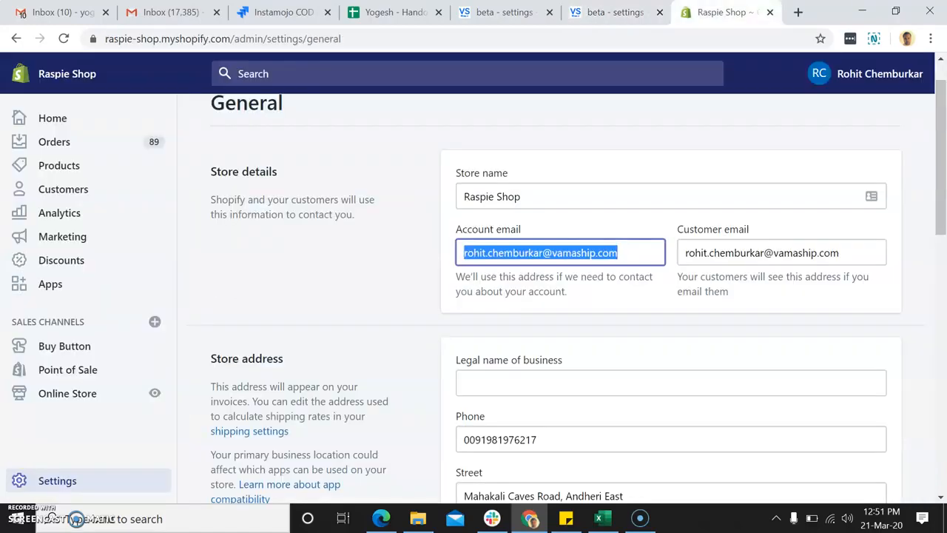
{"action": "left_click", "coordinate": [644, 256]}
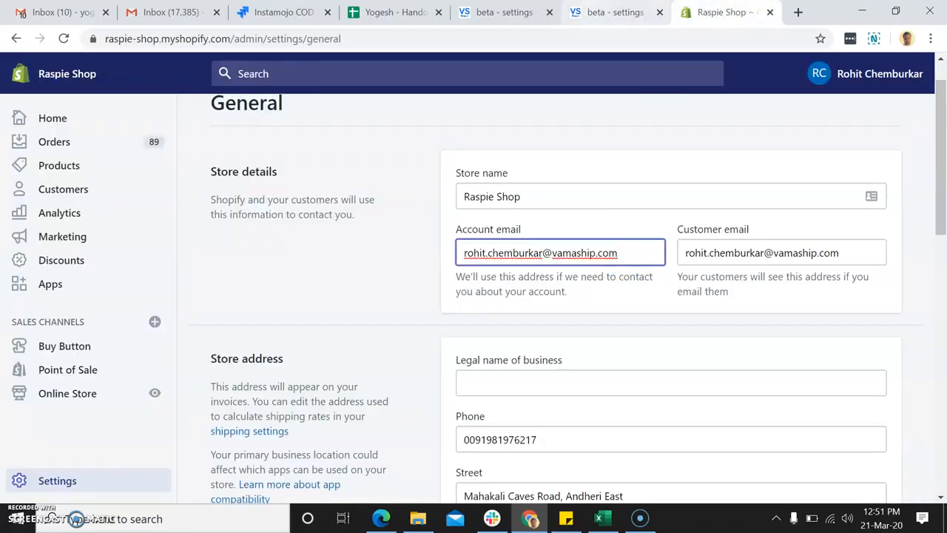
{"action": "left_click", "coordinate": [615, 12]}
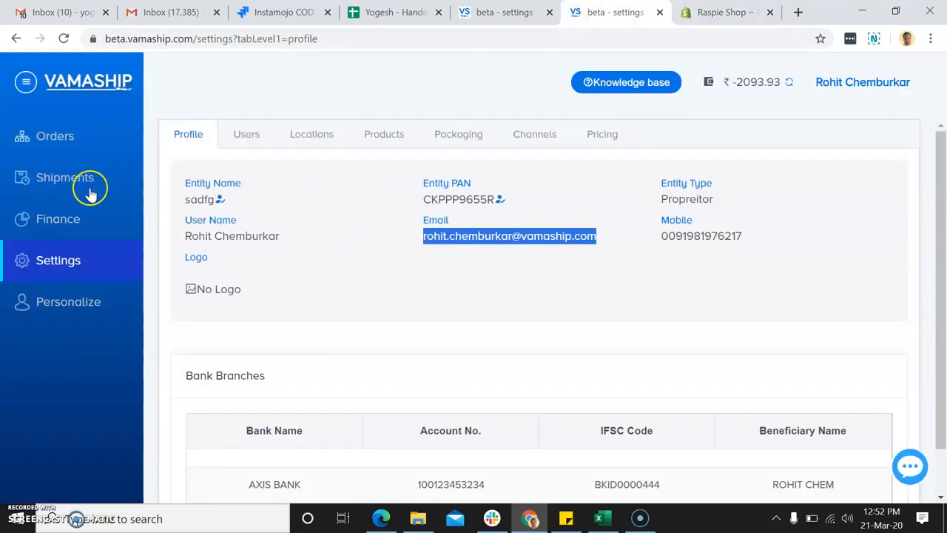
Confirm Raspie Shop is listed as a connected Shopify channel, then go to Orders.
{"action": "left_click", "coordinate": [538, 134]}
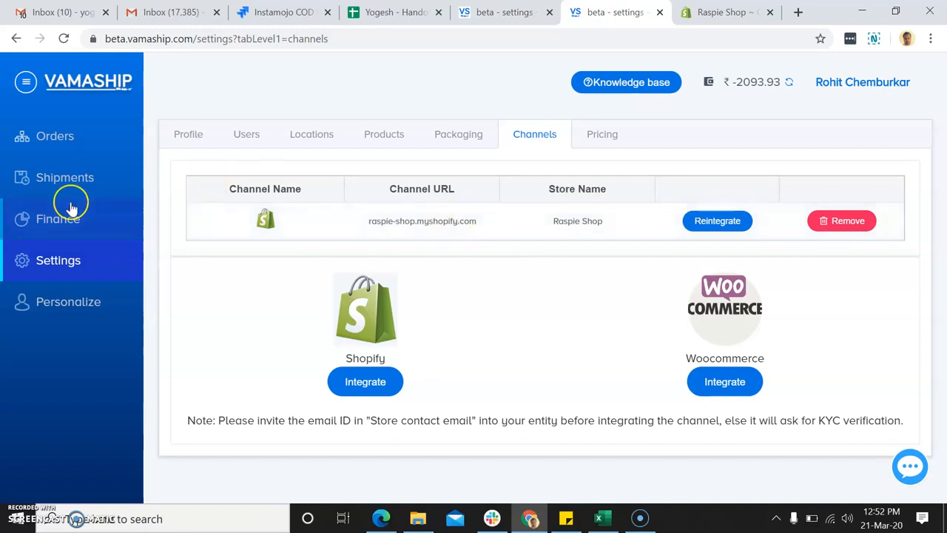
{"action": "left_click", "coordinate": [57, 138]}
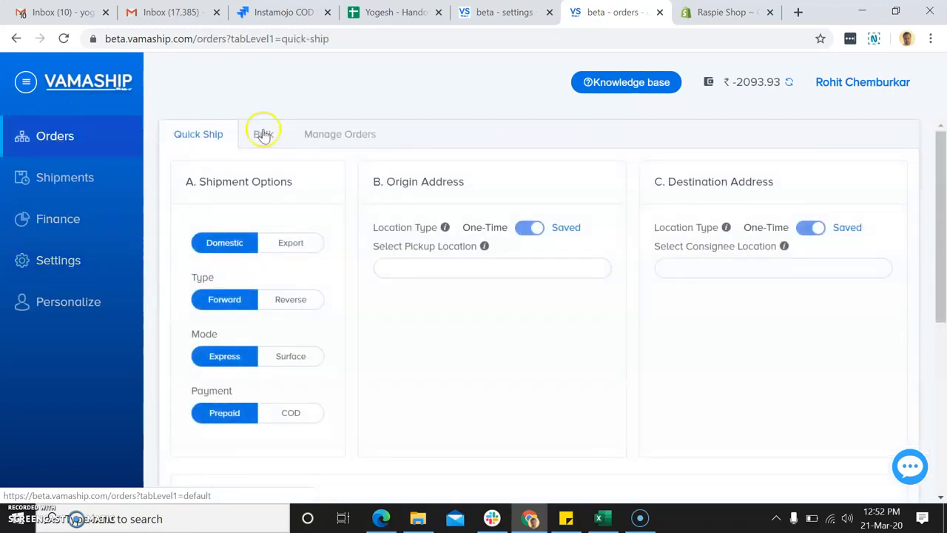
In Manage Orders, tick Shopify order #1101 (id 28249) among the five imported orders.
{"action": "left_click", "coordinate": [354, 140]}
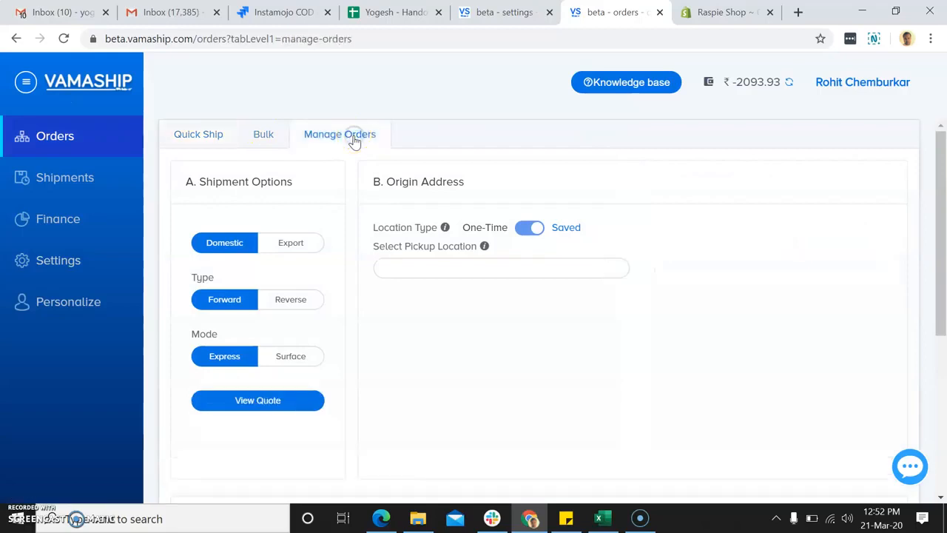
{"action": "scroll", "coordinate": [402, 380], "scroll_direction": "down", "scroll_amount": 10}
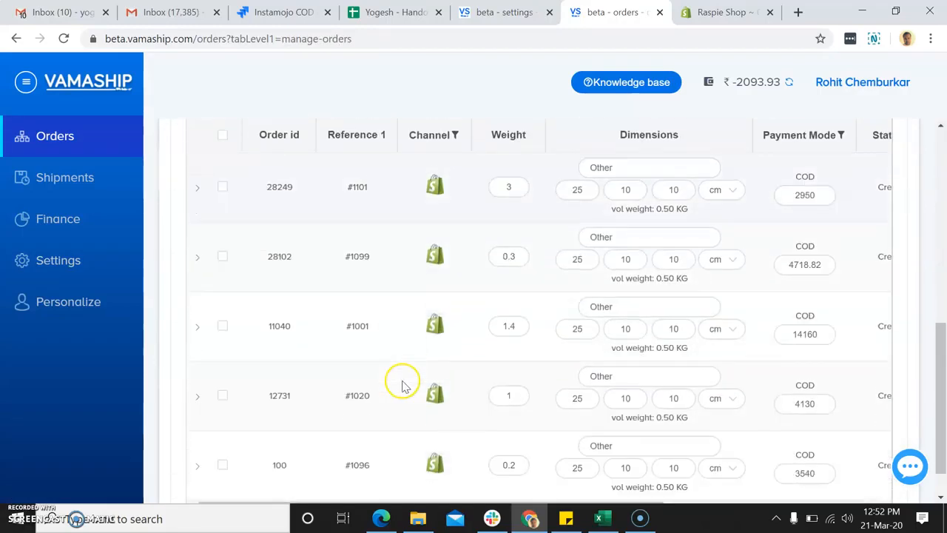
{"action": "scroll", "coordinate": [498, 353], "scroll_direction": "up", "scroll_amount": 1}
{"action": "scroll", "coordinate": [507, 352], "scroll_direction": "right", "scroll_amount": 5}
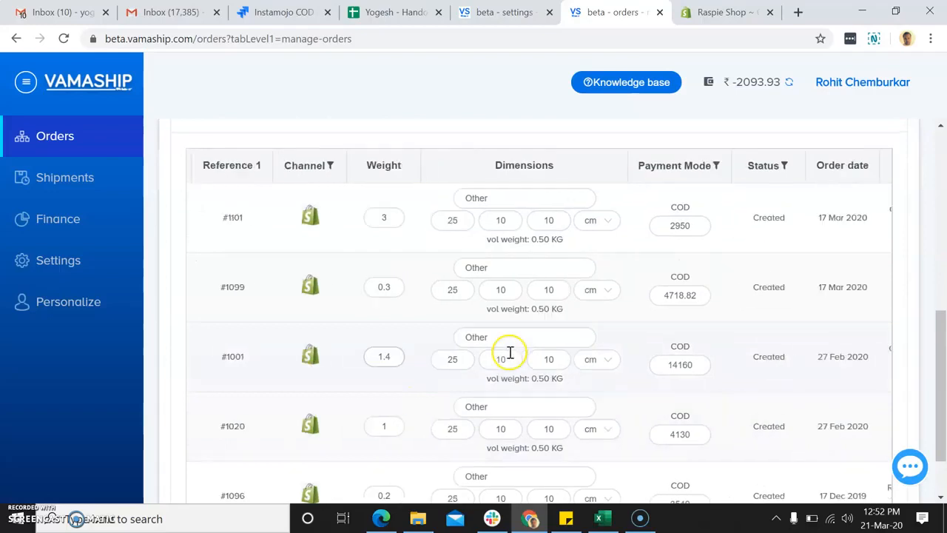
{"action": "scroll", "coordinate": [509, 355], "scroll_direction": "left", "scroll_amount": 5}
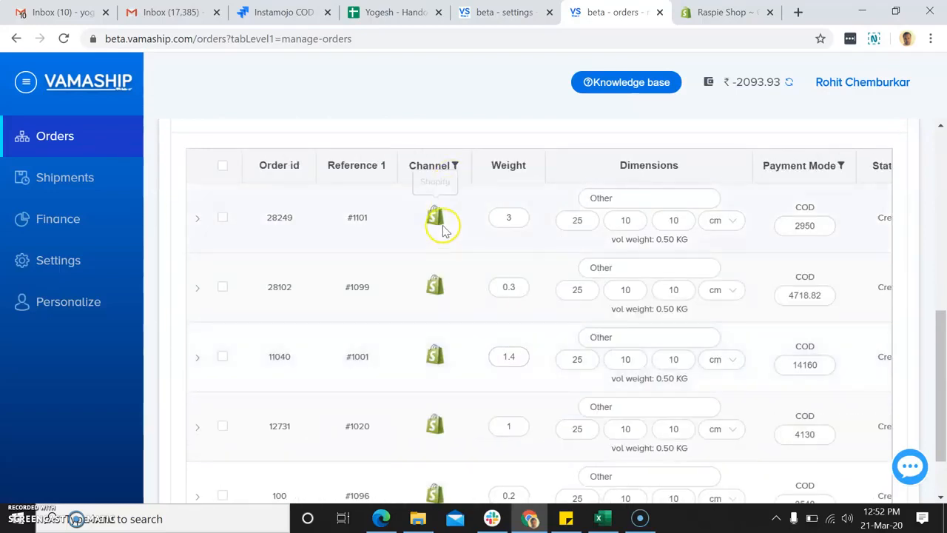
{"action": "scroll", "coordinate": [420, 222], "scroll_direction": "up", "scroll_amount": 5}
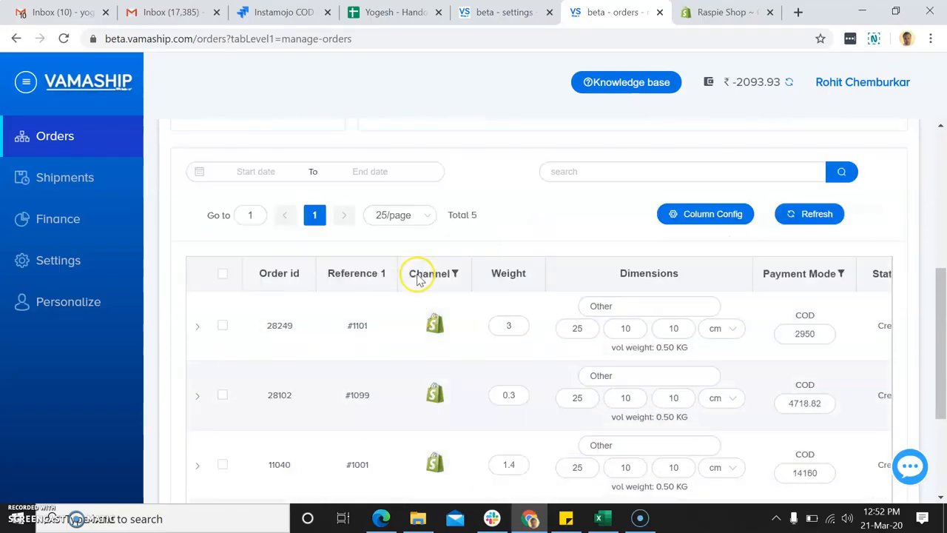
{"action": "scroll", "coordinate": [363, 148], "scroll_direction": "up", "scroll_amount": 2}
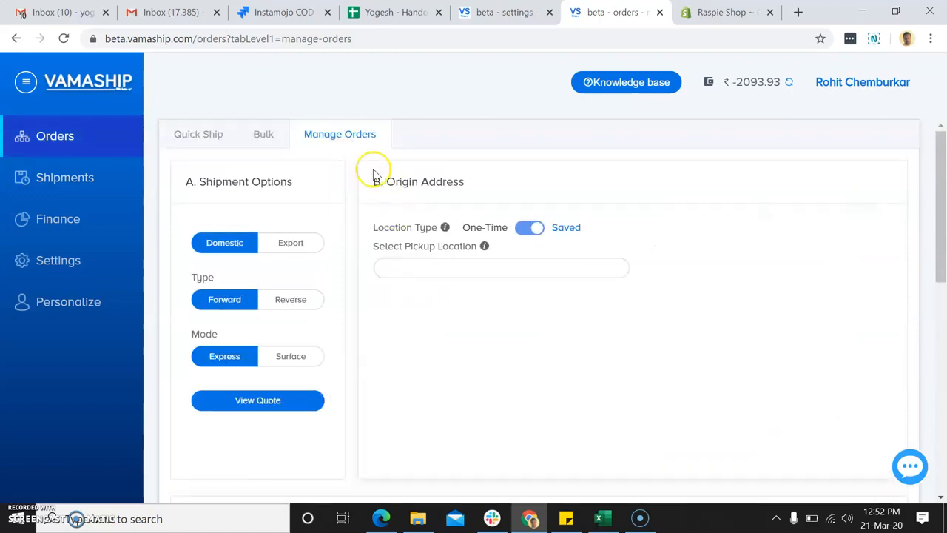
{"action": "scroll", "coordinate": [375, 311], "scroll_direction": "down", "scroll_amount": 8}
{"action": "scroll", "coordinate": [375, 311], "scroll_direction": "up", "scroll_amount": 2}
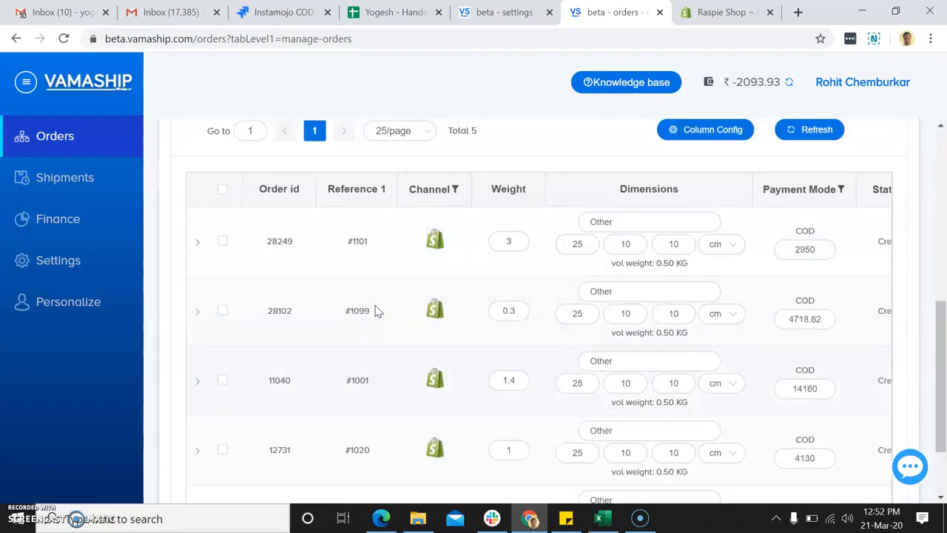
{"action": "scroll", "coordinate": [375, 310], "scroll_direction": "down", "scroll_amount": 1}
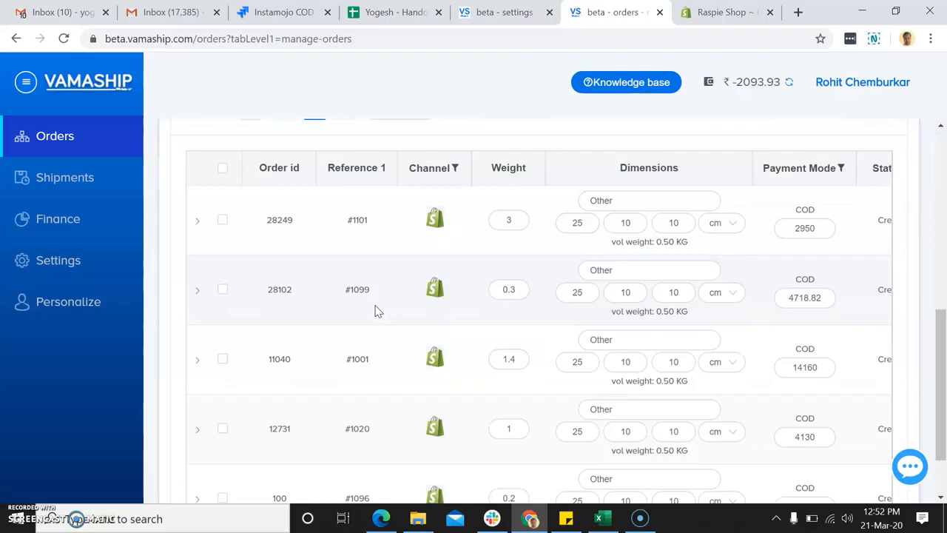
{"action": "left_click", "coordinate": [224, 221]}
{"action": "scroll", "coordinate": [303, 248], "scroll_direction": "up", "scroll_amount": 6}
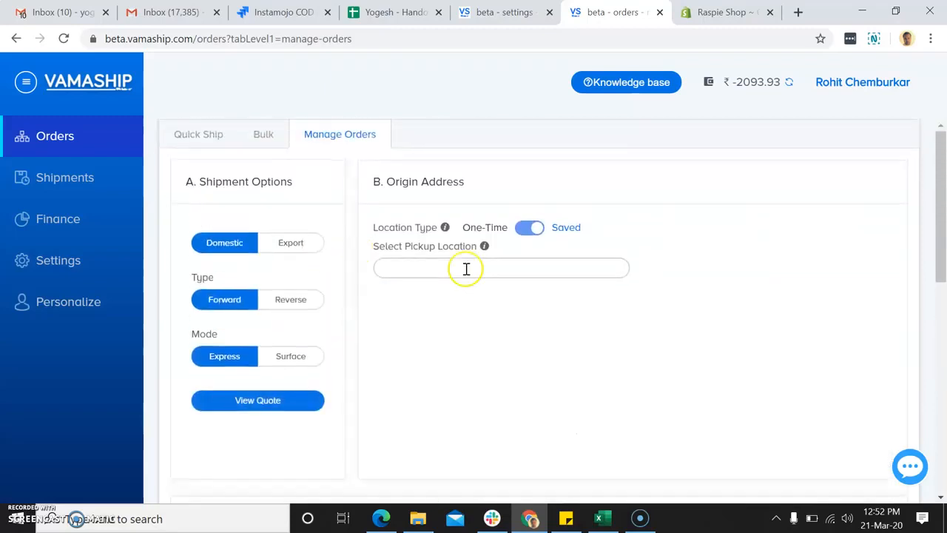
{"action": "left_click", "coordinate": [458, 269]}
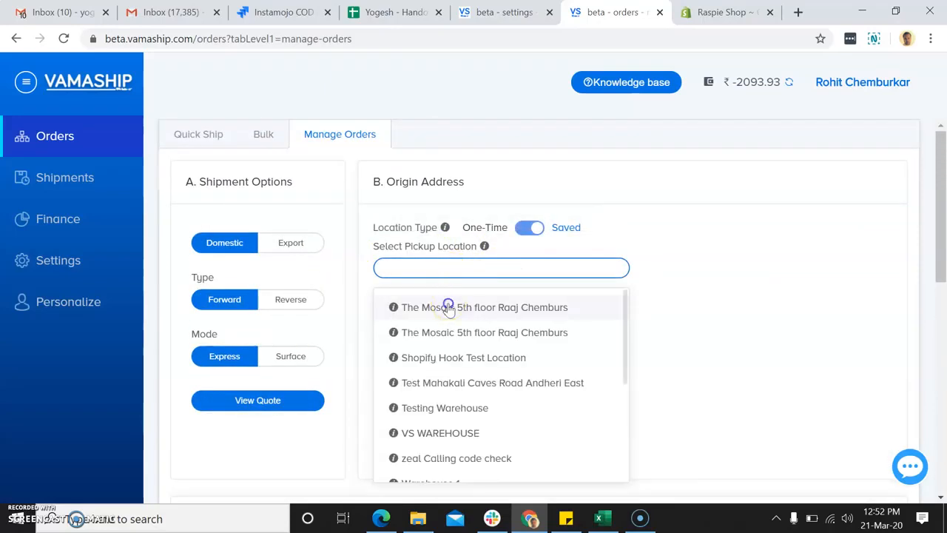
{"action": "left_click", "coordinate": [447, 307]}
{"action": "scroll", "coordinate": [448, 309], "scroll_direction": "down", "scroll_amount": 3}
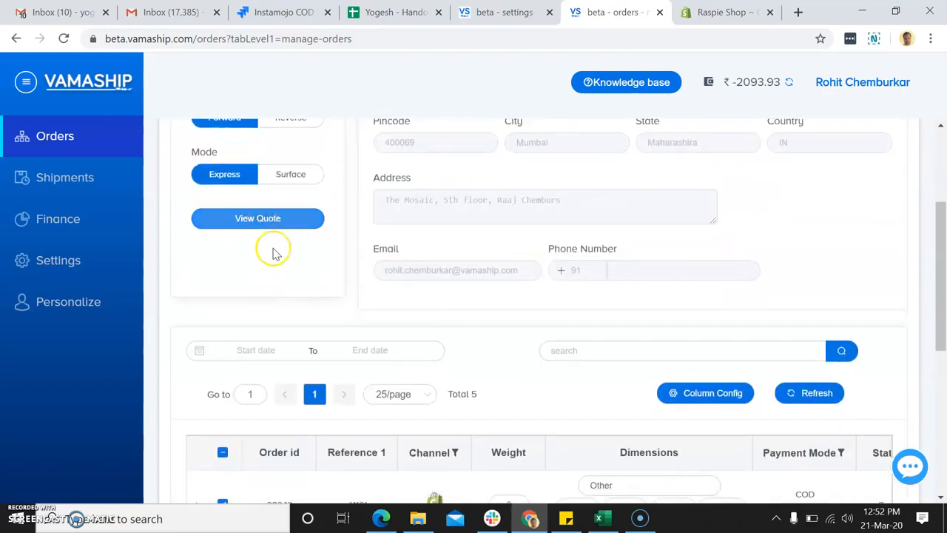
{"action": "left_click", "coordinate": [263, 222]}
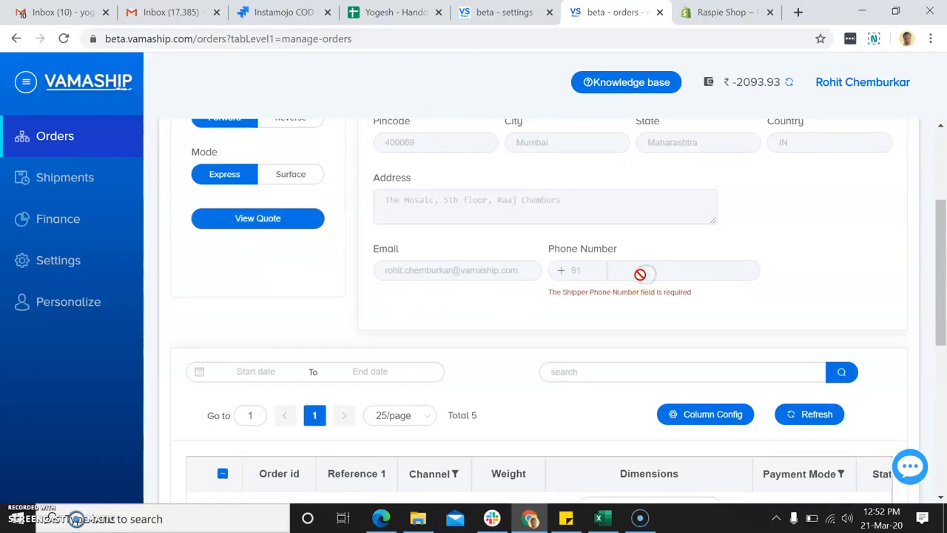
Reselect the second saved Mosaic 5th floor pickup location and request quotes for #1101 again.
{"action": "scroll", "coordinate": [645, 273], "scroll_direction": "up", "scroll_amount": 2}
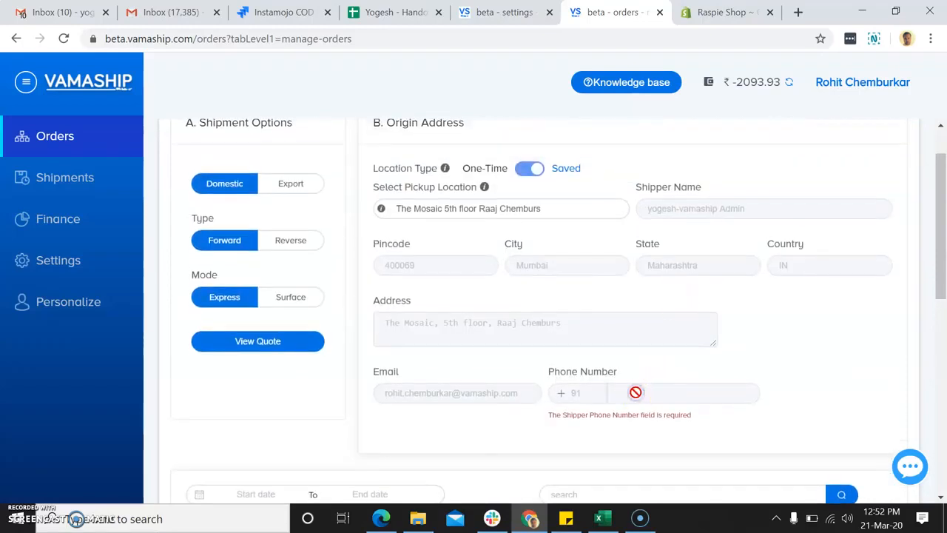
{"action": "left_click", "coordinate": [527, 170]}
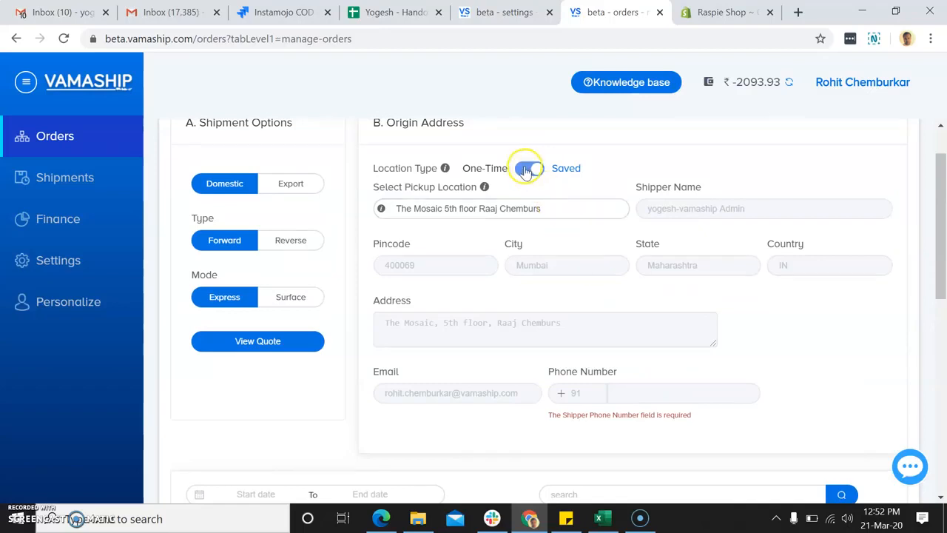
{"action": "left_click", "coordinate": [535, 170]}
{"action": "left_click", "coordinate": [489, 208]}
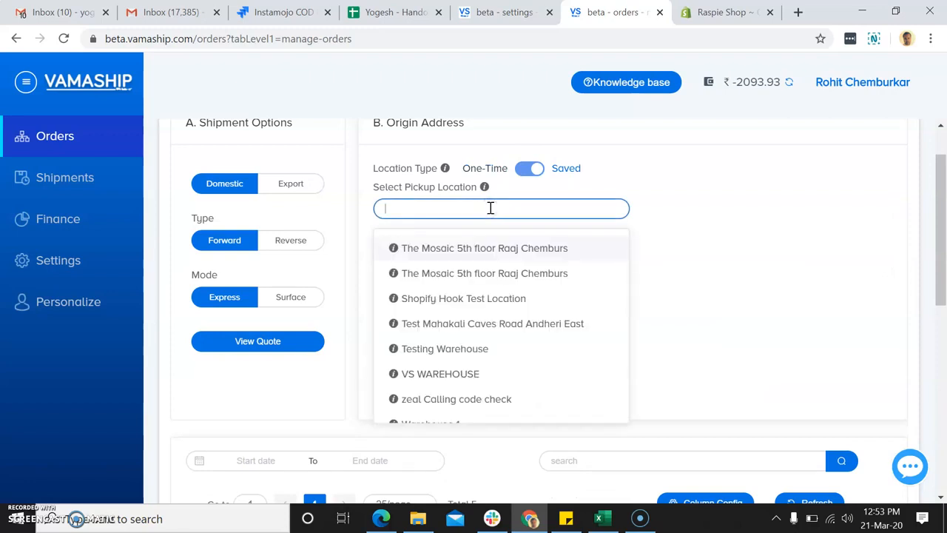
{"action": "left_click", "coordinate": [464, 274]}
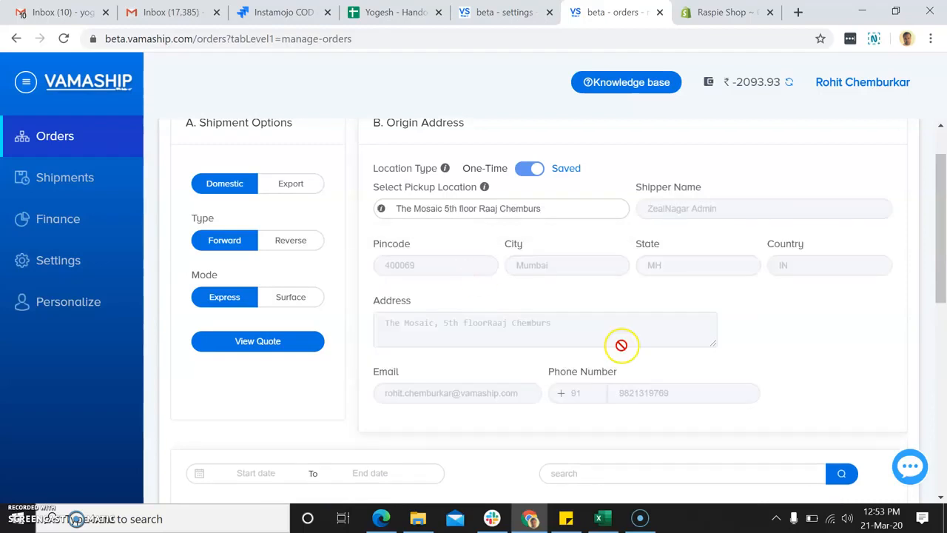
{"action": "scroll", "coordinate": [448, 318], "scroll_direction": "down", "scroll_amount": 2}
{"action": "left_click", "coordinate": [264, 210]}
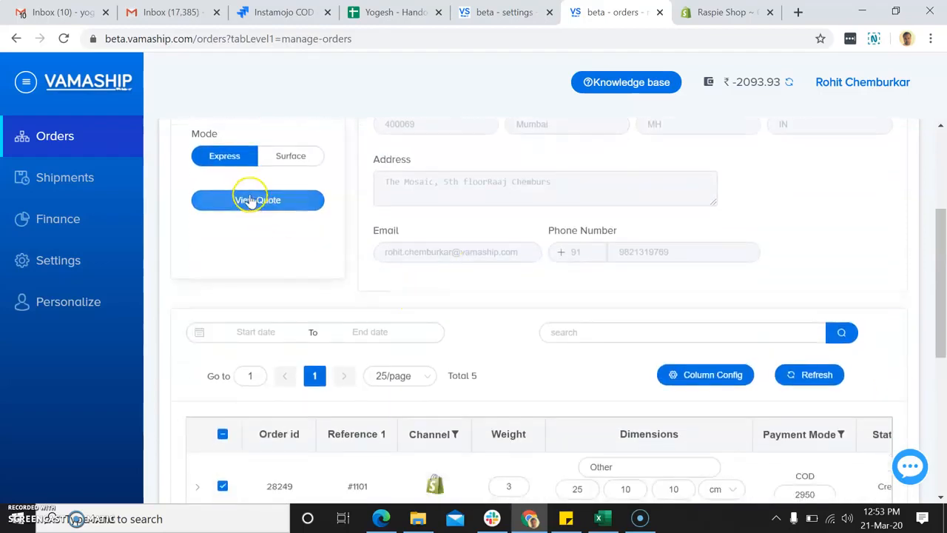
Submit the quote request, review order #1101's invalid Indian mobile number error, then switch to Shopify.
{"action": "left_click", "coordinate": [250, 200]}
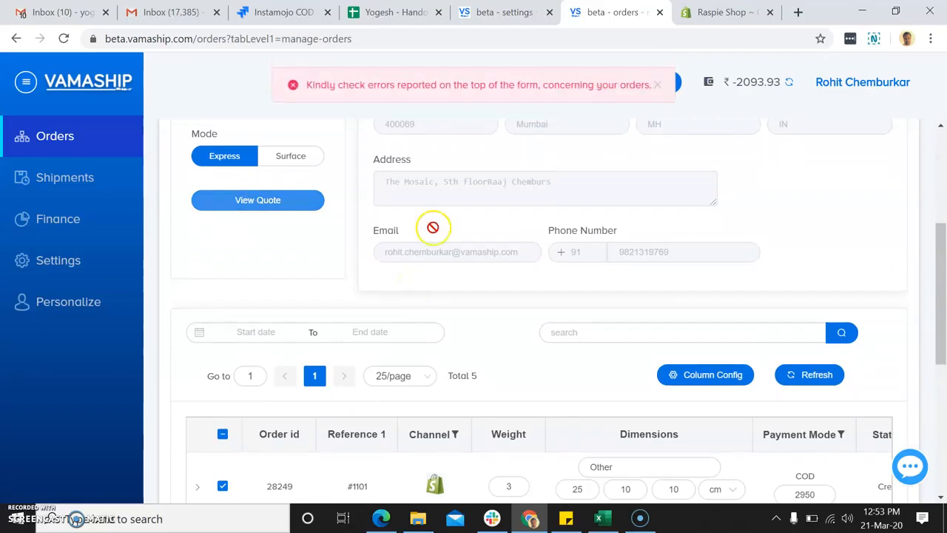
{"action": "scroll", "coordinate": [440, 200], "scroll_direction": "up", "scroll_amount": 4}
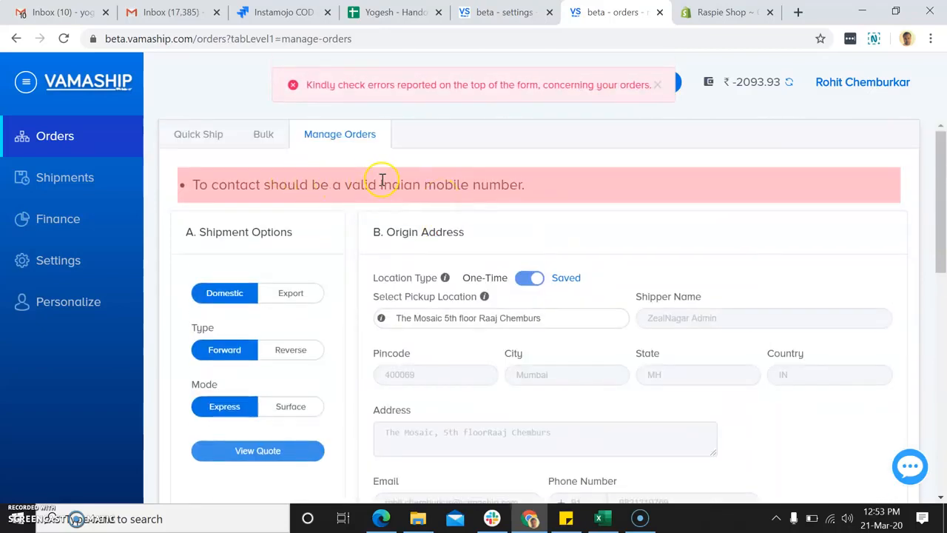
{"action": "scroll", "coordinate": [439, 199], "scroll_direction": "down", "scroll_amount": 2}
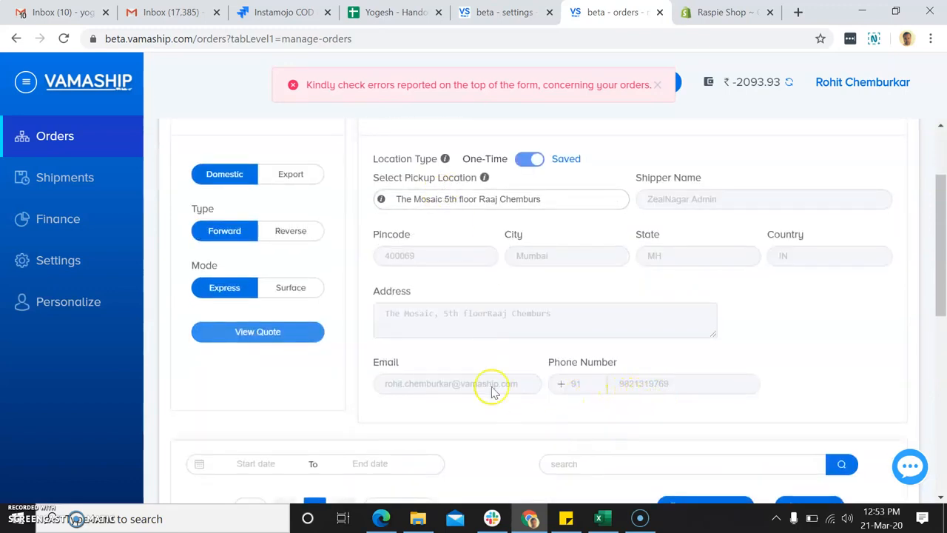
{"action": "scroll", "coordinate": [524, 425], "scroll_direction": "up", "scroll_amount": 1}
{"action": "scroll", "coordinate": [468, 358], "scroll_direction": "down", "scroll_amount": 2}
{"action": "scroll", "coordinate": [468, 357], "scroll_direction": "down", "scroll_amount": 4}
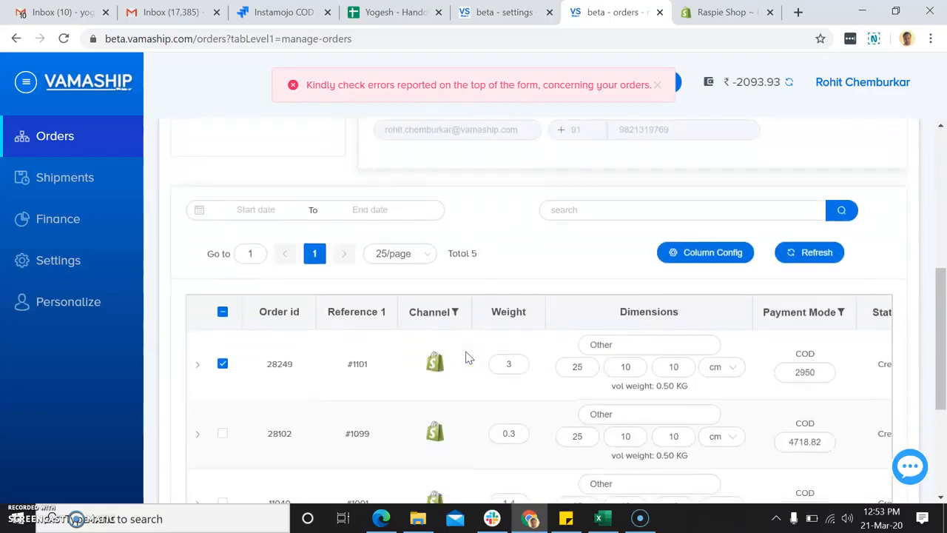
{"action": "scroll", "coordinate": [361, 293], "scroll_direction": "up", "scroll_amount": 5}
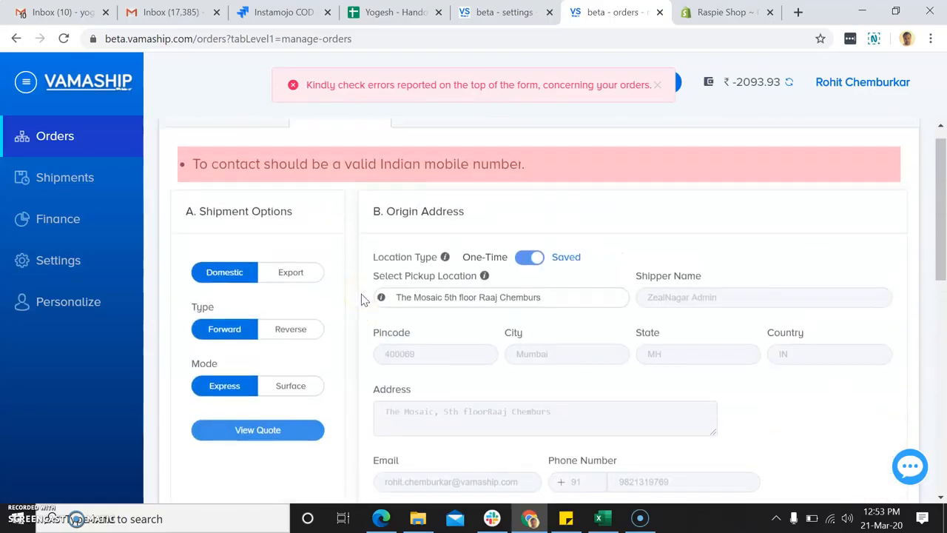
{"action": "scroll", "coordinate": [333, 269], "scroll_direction": "down", "scroll_amount": 4}
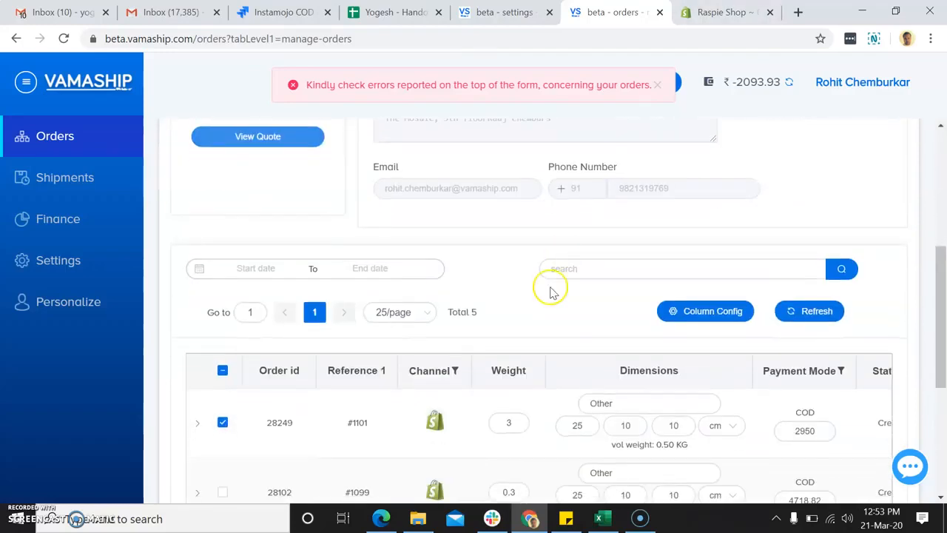
{"action": "scroll", "coordinate": [549, 289], "scroll_direction": "down", "scroll_amount": 2}
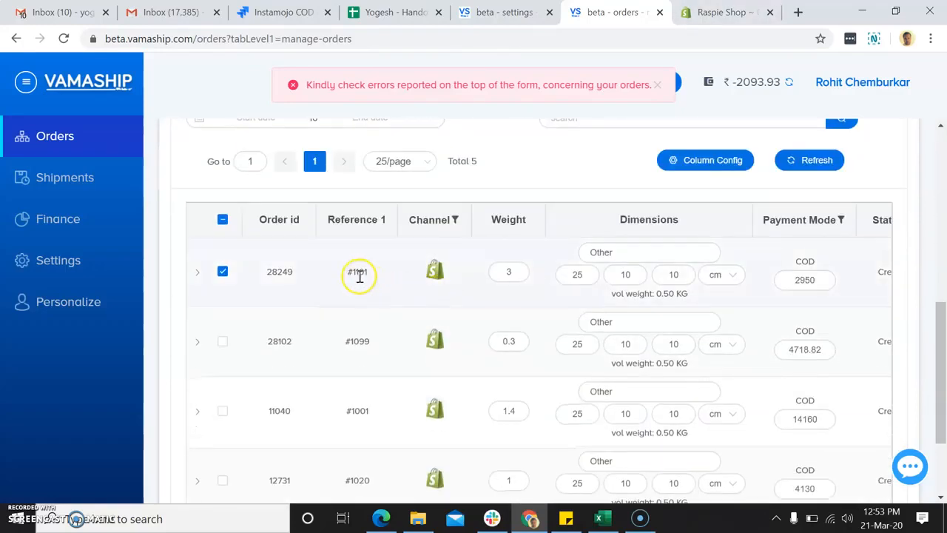
{"action": "key", "text": "ctrl+Tab"}
Open Shopify order #1101 and start editing its shipping address.
{"action": "left_click", "coordinate": [62, 138]}
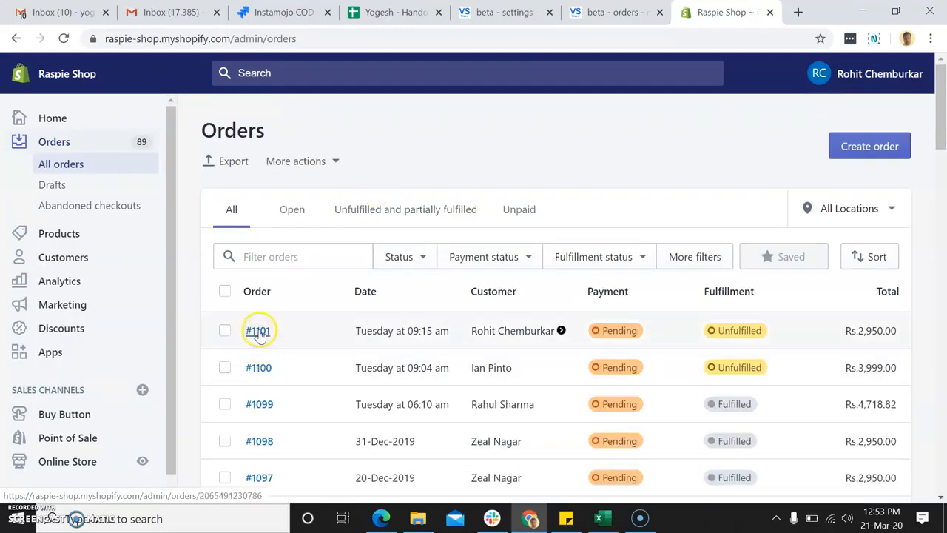
{"action": "left_click", "coordinate": [258, 330]}
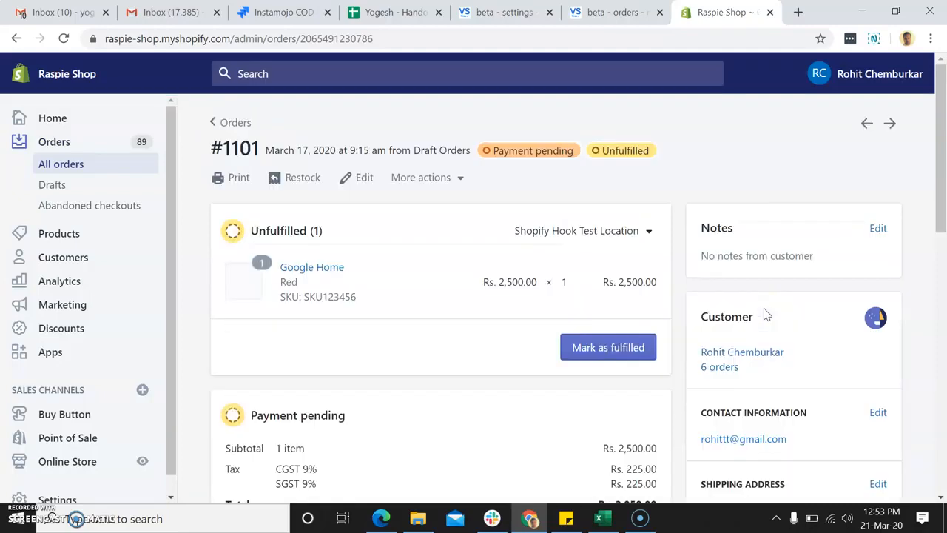
{"action": "scroll", "coordinate": [767, 315], "scroll_direction": "down", "scroll_amount": 4}
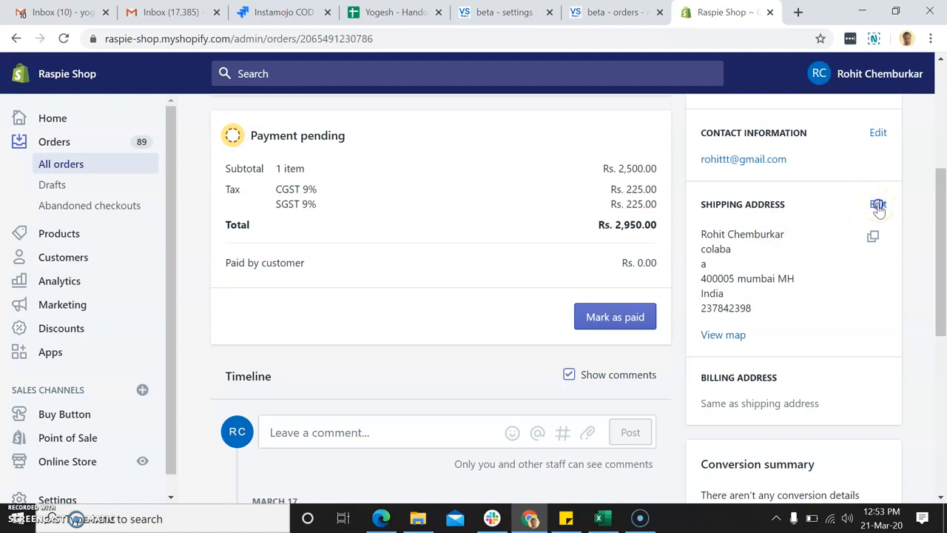
{"action": "left_click", "coordinate": [878, 206]}
Replace the shipping address phone with a valid 10-digit mobile number and save it.
{"action": "left_click", "coordinate": [551, 288]}
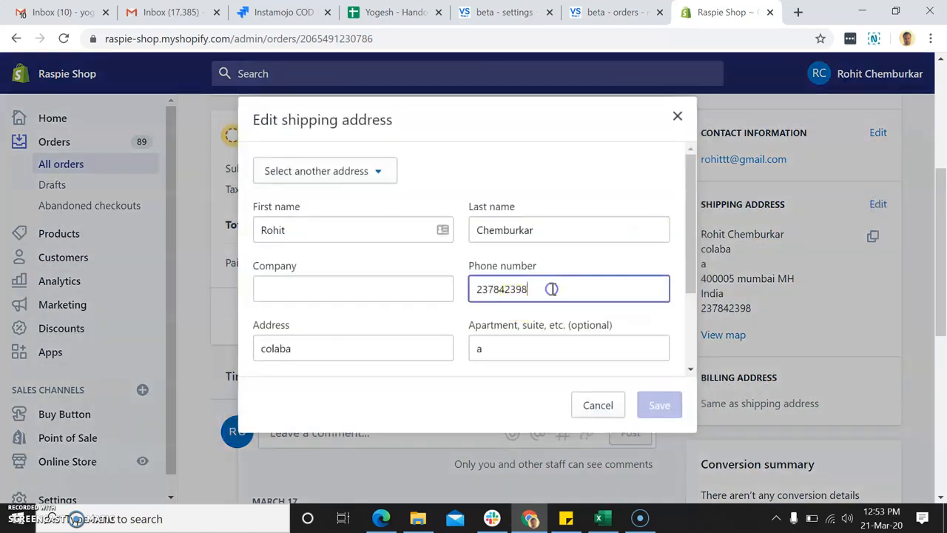
{"action": "key", "text": "BackSpace"}
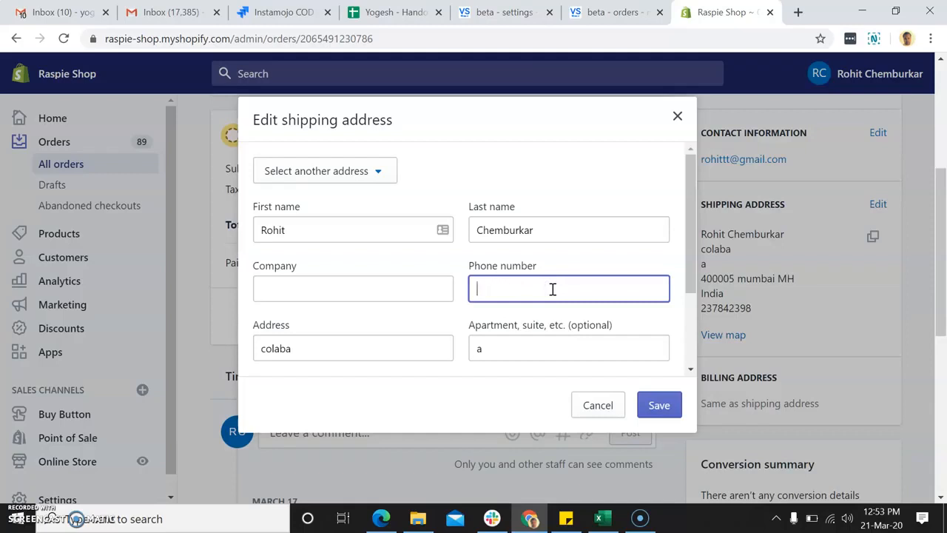
{"action": "type", "text": "889"}
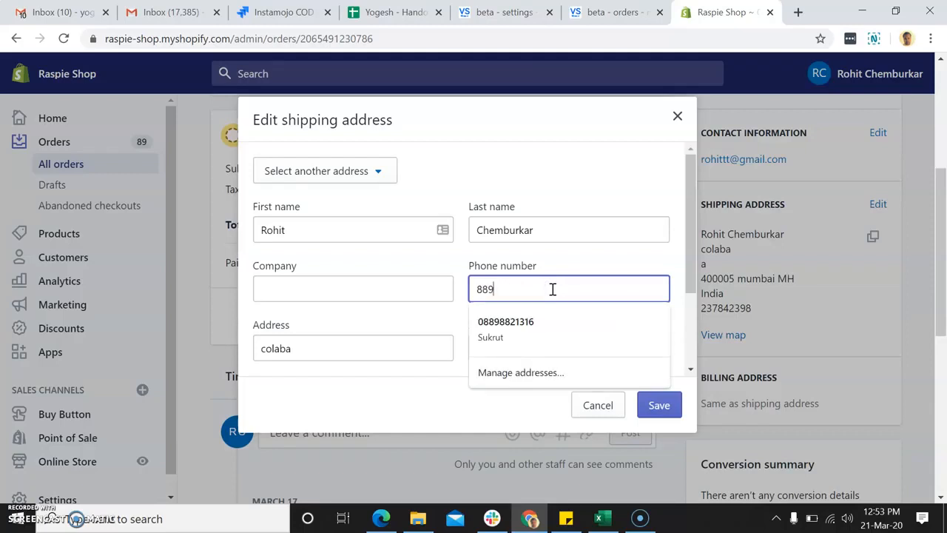
{"action": "key", "text": "BackSpace"}
{"action": "key", "text": "BackSpace"}
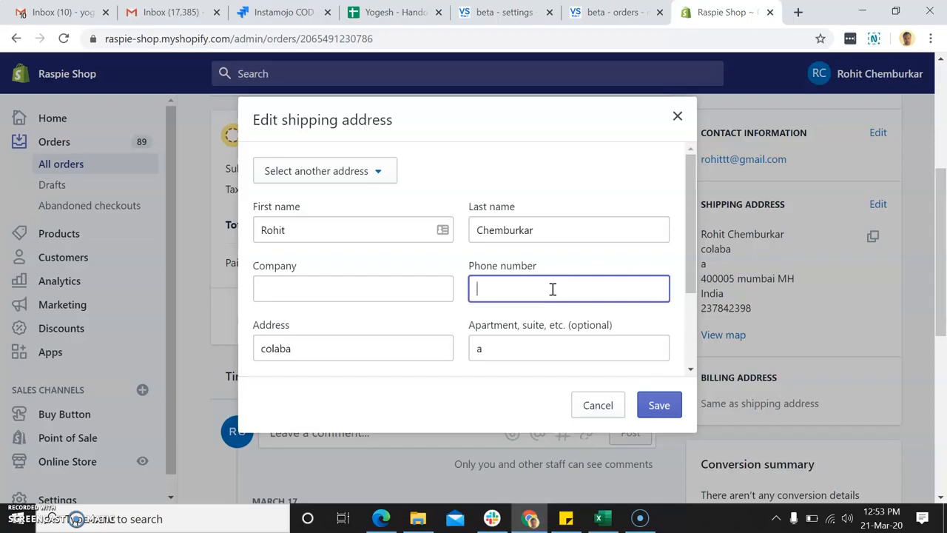
{"action": "left_click", "coordinate": [662, 410]}
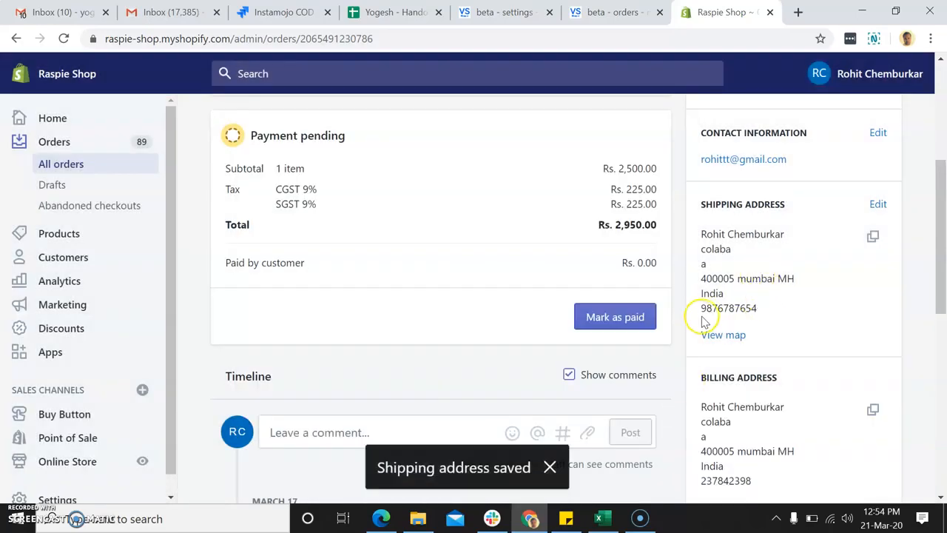
{"action": "scroll", "coordinate": [461, 270], "scroll_direction": "up", "scroll_amount": 4}
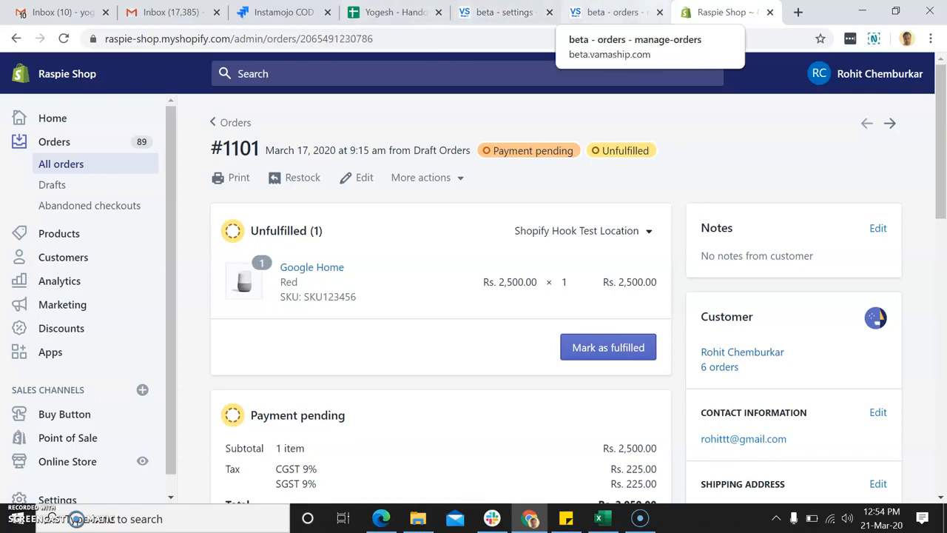
Reload the Vamaship Manage Orders page so the mobile-number error clears.
{"action": "left_click", "coordinate": [614, 12]}
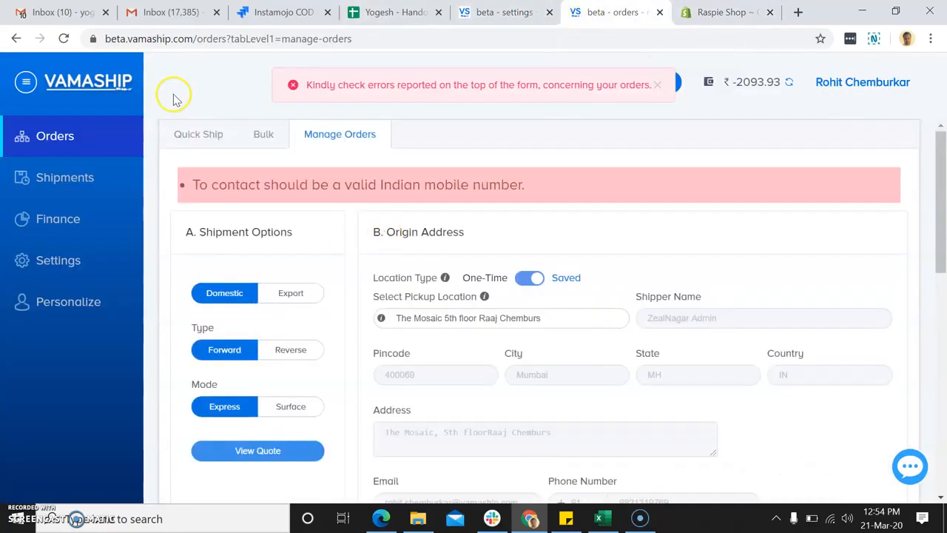
{"action": "left_click", "coordinate": [63, 40]}
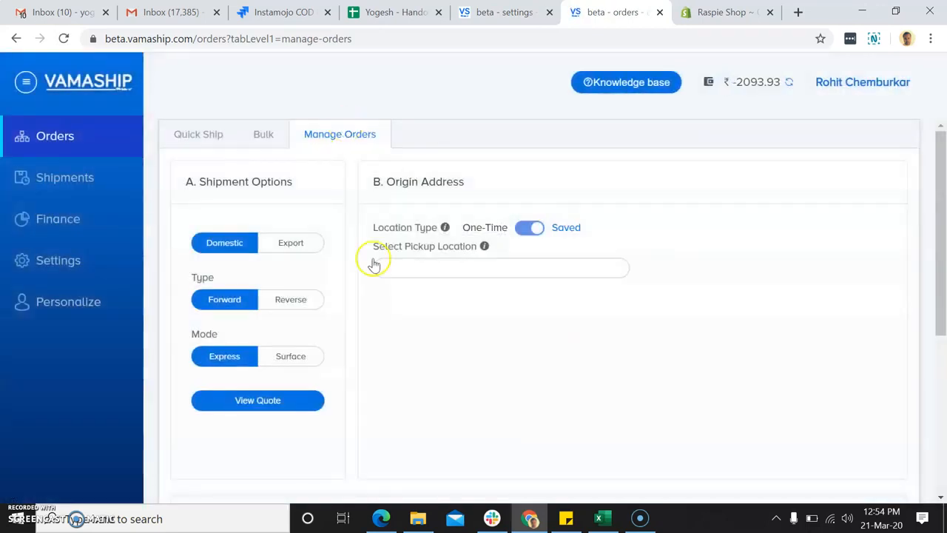
{"action": "scroll", "coordinate": [394, 411], "scroll_direction": "down", "scroll_amount": 2}
{"action": "scroll", "coordinate": [394, 412], "scroll_direction": "down", "scroll_amount": 4}
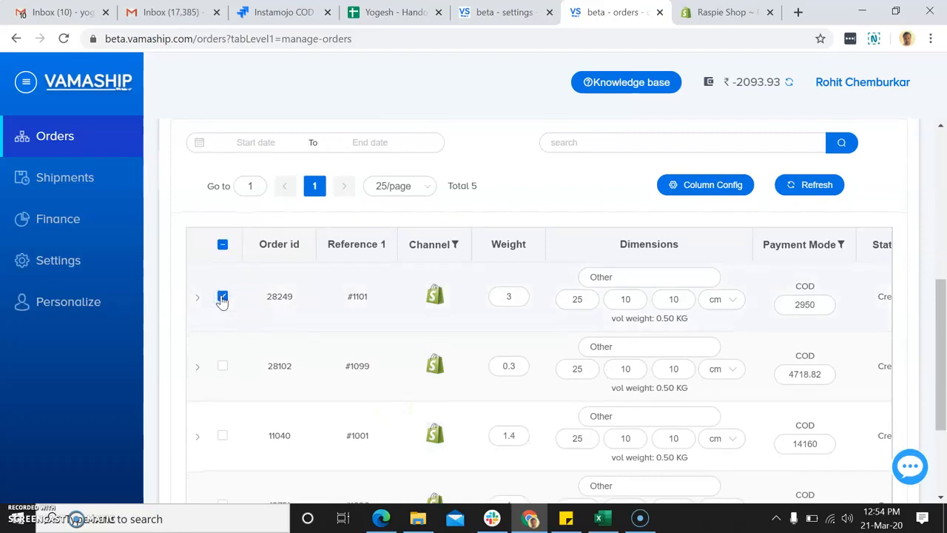
{"action": "scroll", "coordinate": [306, 313], "scroll_direction": "up", "scroll_amount": 5}
Choose The Mosaic 5th floor Raaj Chemburs as pickup location and request a quote for order #1101.
{"action": "left_click", "coordinate": [454, 267]}
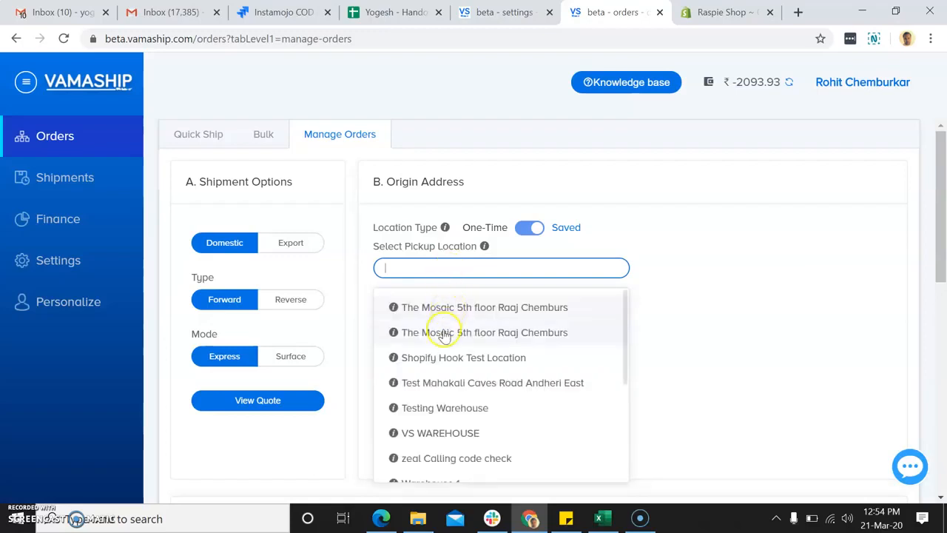
{"action": "left_click", "coordinate": [444, 333]}
{"action": "scroll", "coordinate": [443, 329], "scroll_direction": "down", "scroll_amount": 2}
{"action": "left_click", "coordinate": [271, 270]}
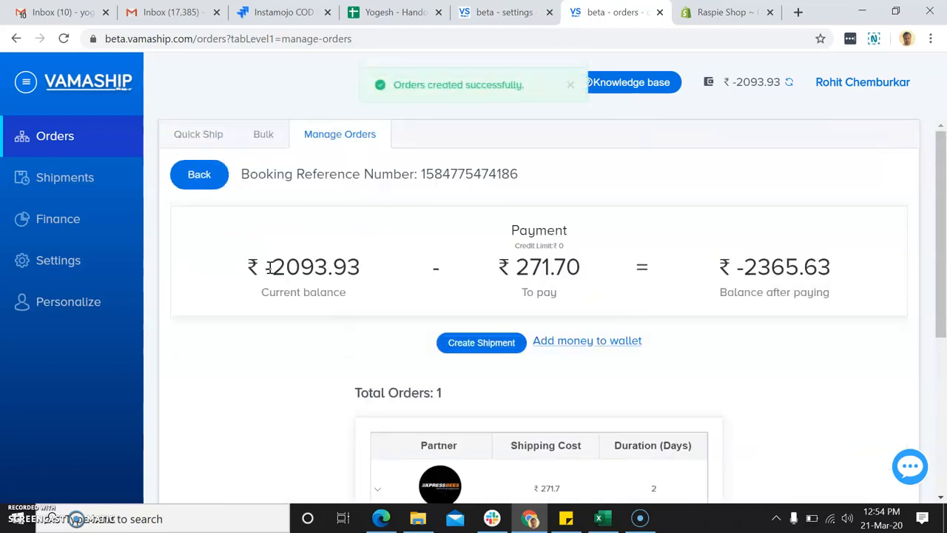
Review the Xpressbees ₹271.70 2-day quote, Quote Breakup and ₹-2365.63 balance after paying.
{"action": "scroll", "coordinate": [289, 380], "scroll_direction": "down", "scroll_amount": 1}
{"action": "scroll", "coordinate": [289, 381], "scroll_direction": "up", "scroll_amount": 1}
{"action": "scroll", "coordinate": [289, 380], "scroll_direction": "down", "scroll_amount": 2}
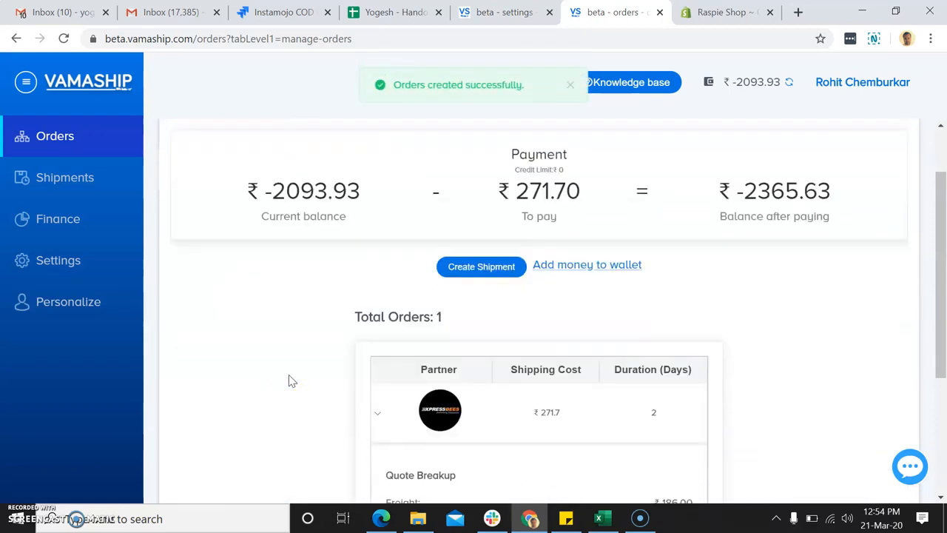
{"action": "scroll", "coordinate": [290, 380], "scroll_direction": "up", "scroll_amount": 2}
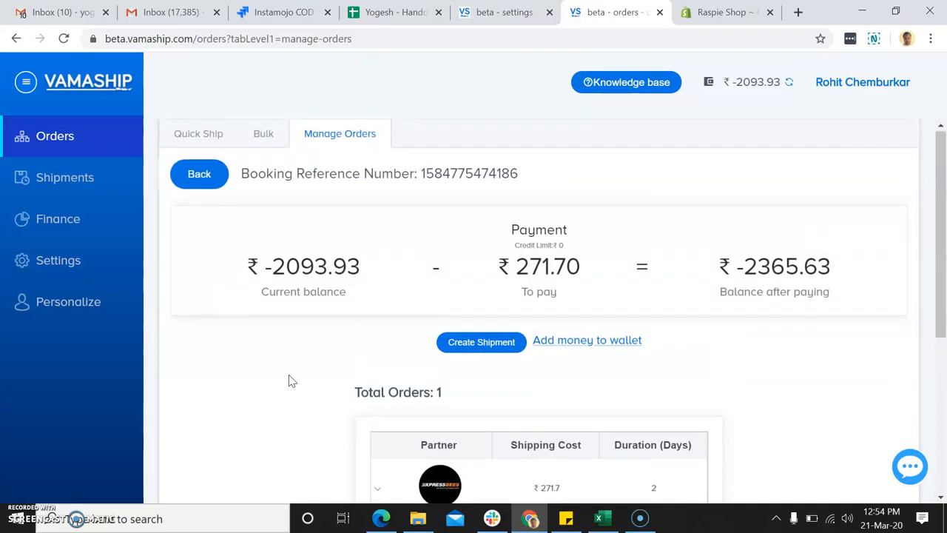
{"action": "scroll", "coordinate": [288, 380], "scroll_direction": "down", "scroll_amount": 6}
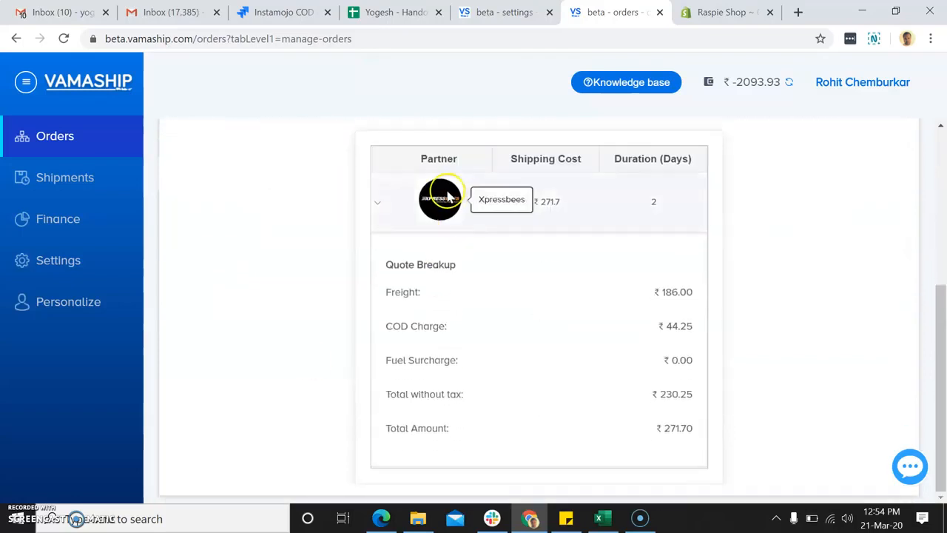
{"action": "scroll", "coordinate": [557, 384], "scroll_direction": "up", "scroll_amount": 1}
{"action": "scroll", "coordinate": [554, 385], "scroll_direction": "up", "scroll_amount": 3}
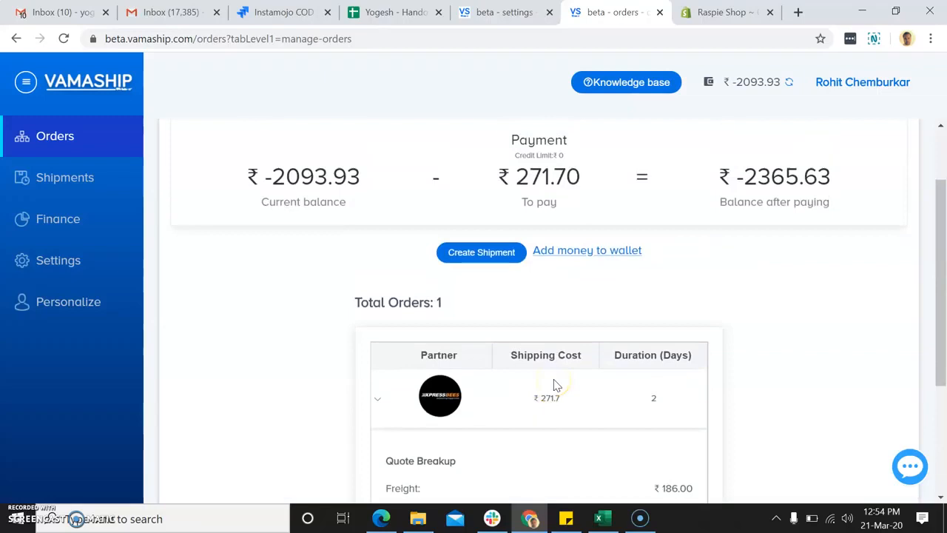
{"action": "scroll", "coordinate": [538, 381], "scroll_direction": "down", "scroll_amount": 3}
{"action": "scroll", "coordinate": [538, 381], "scroll_direction": "down", "scroll_amount": 1}
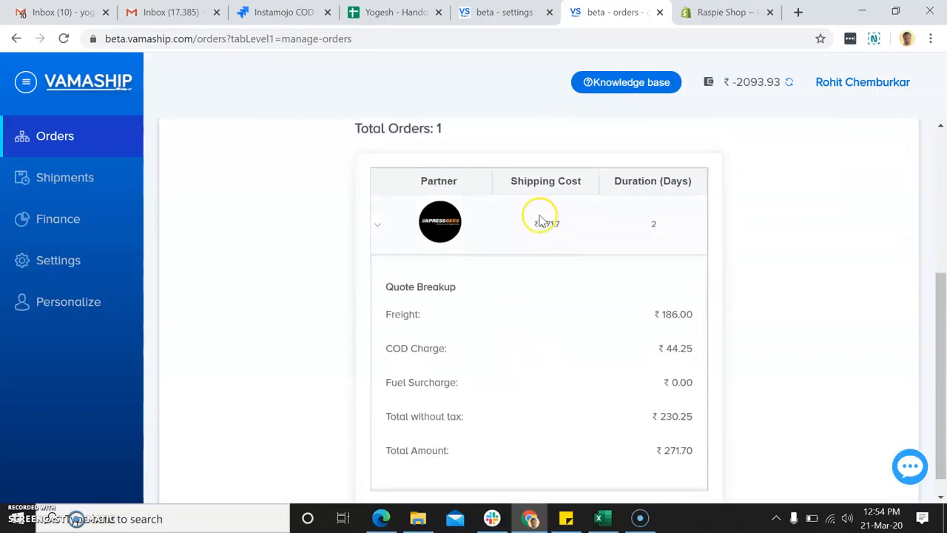
{"action": "scroll", "coordinate": [489, 324], "scroll_direction": "down", "scroll_amount": 1}
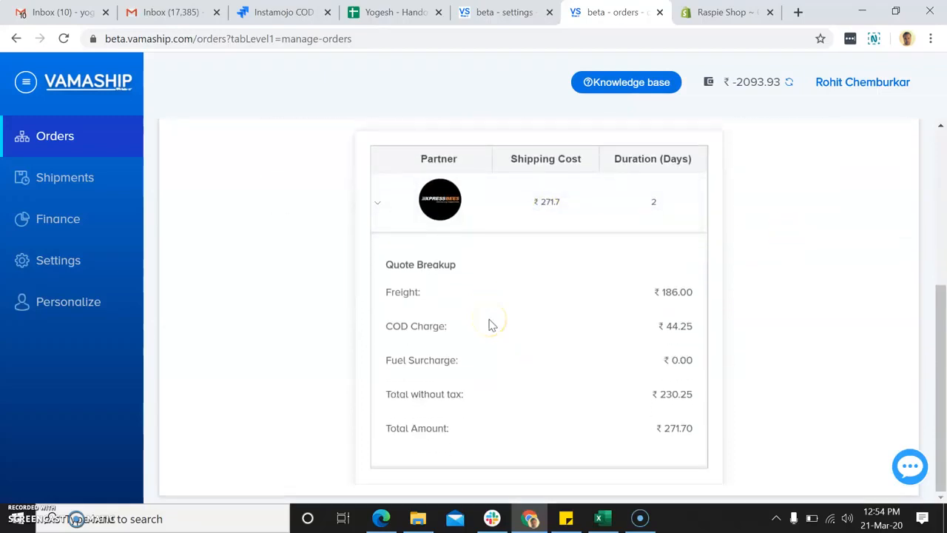
{"action": "scroll", "coordinate": [377, 339], "scroll_direction": "up", "scroll_amount": 4}
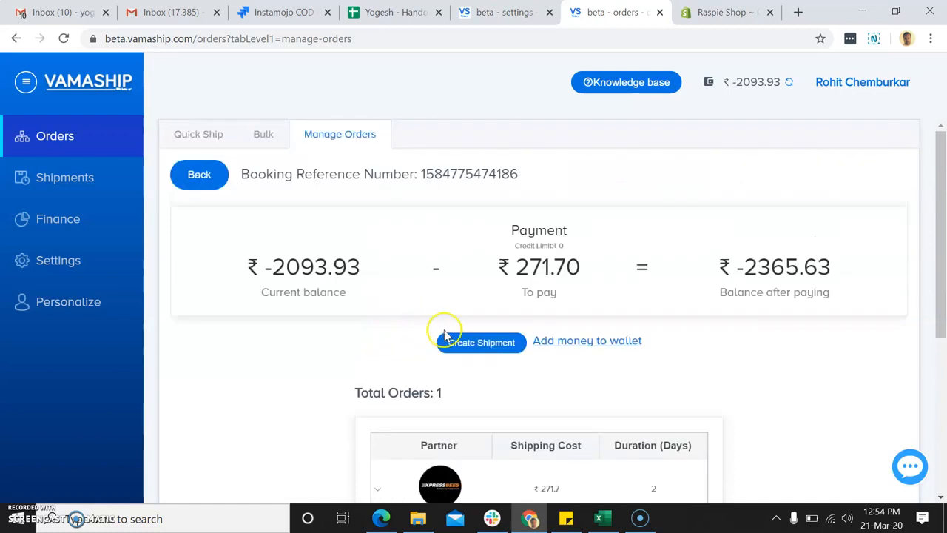